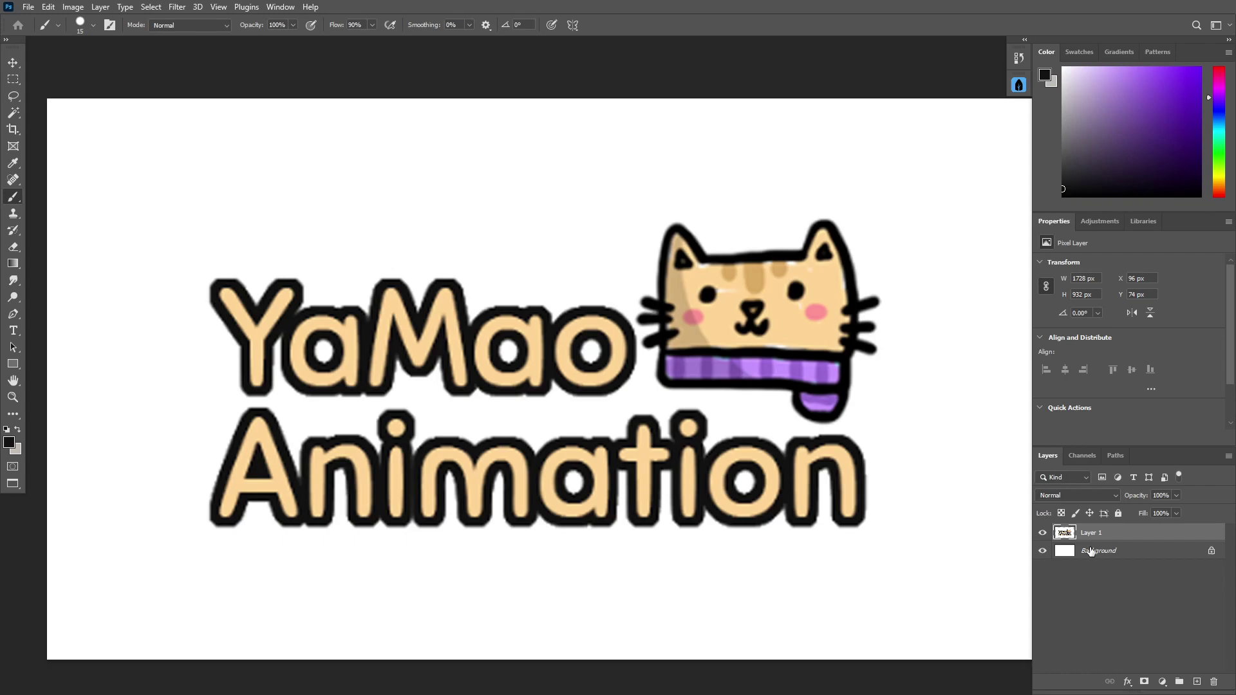
- Add a text box over the logo's upper word containing "YaMao" and set the text size to 300 pt
click(1196, 681)
click(13, 331)
drag(180, 256, 646, 430)
text(YaMao)
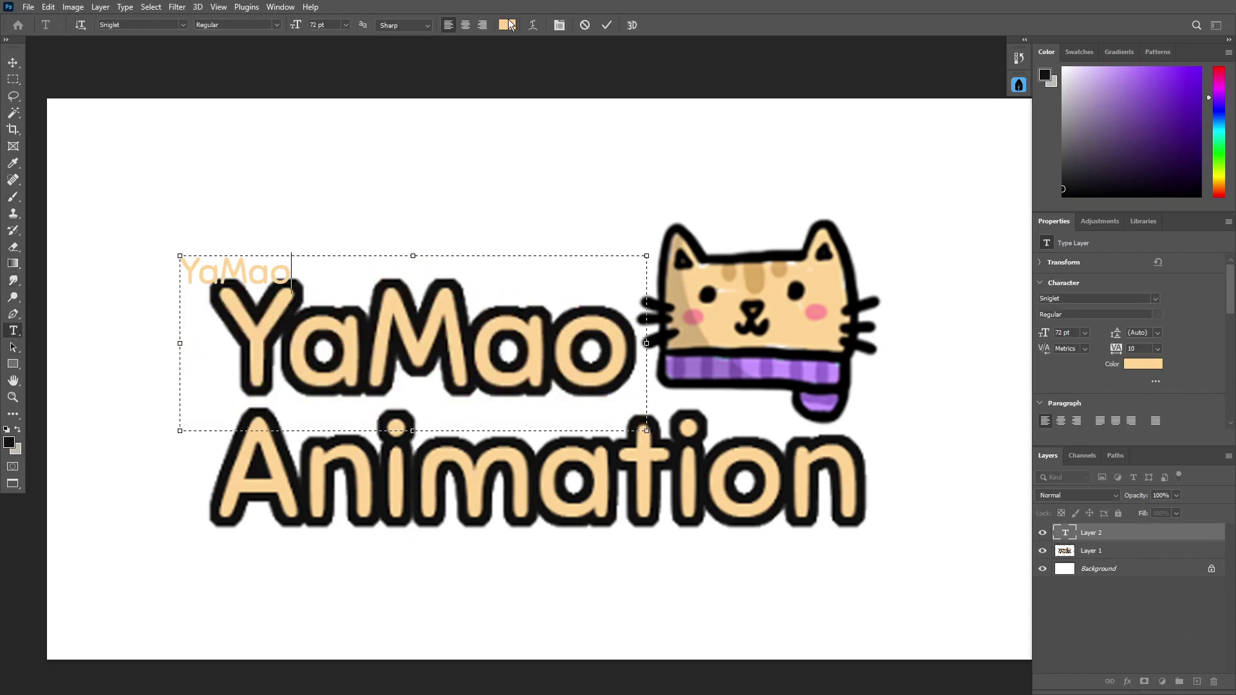
key(ctrl+a)
text(300)
key(Return)
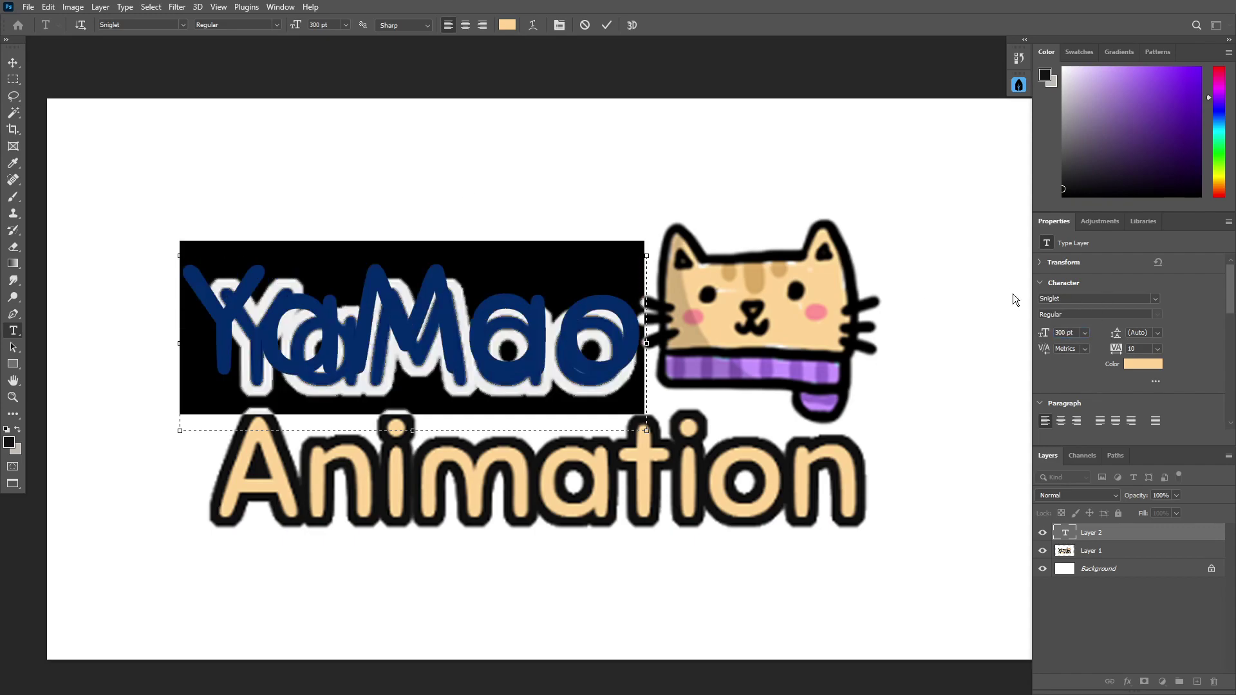
- Move and scale the YaMao text to cover the matching logo word, and duplicate it down onto the second word
click(607, 25)
key(v)
drag(435, 288, 617, 317)
key(ctrl+t)
drag(681, 452, 631, 432)
click(637, 24)
drag(404, 293, 404, 435)
double_click(404, 435)
key(BackSpace)
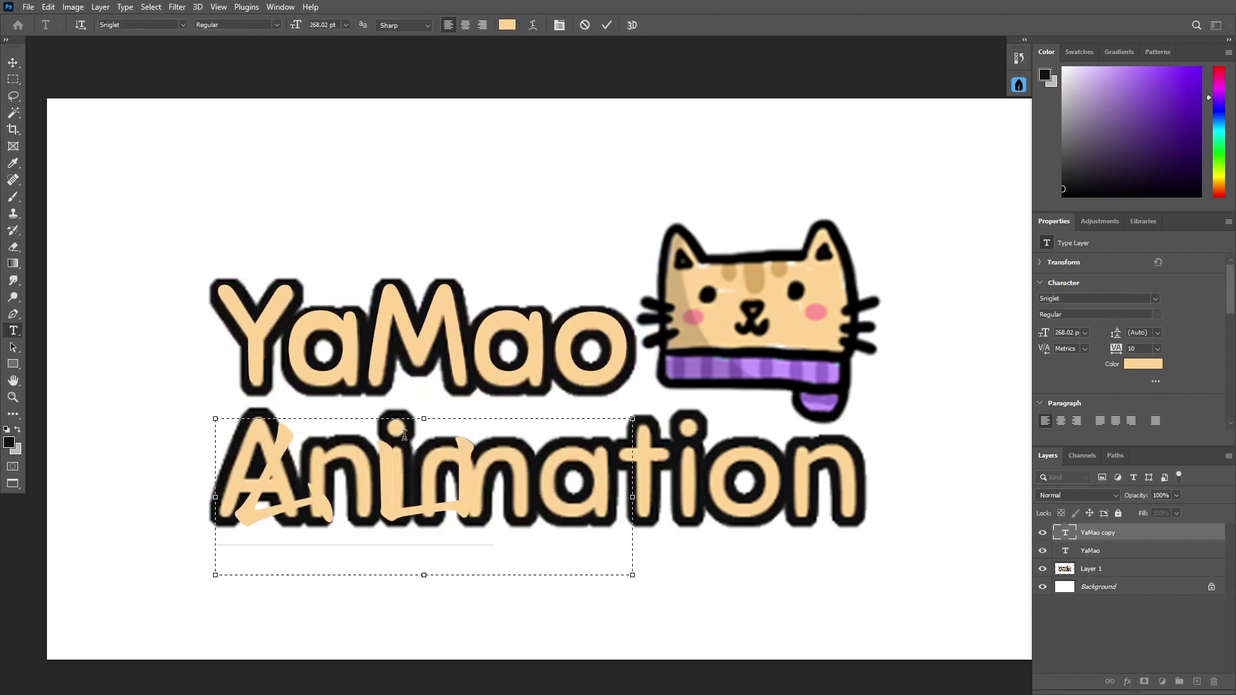
click(584, 25)
- Replace the duplicated YaMao text with "Animation"
double_click(542, 496)
click(542, 496)
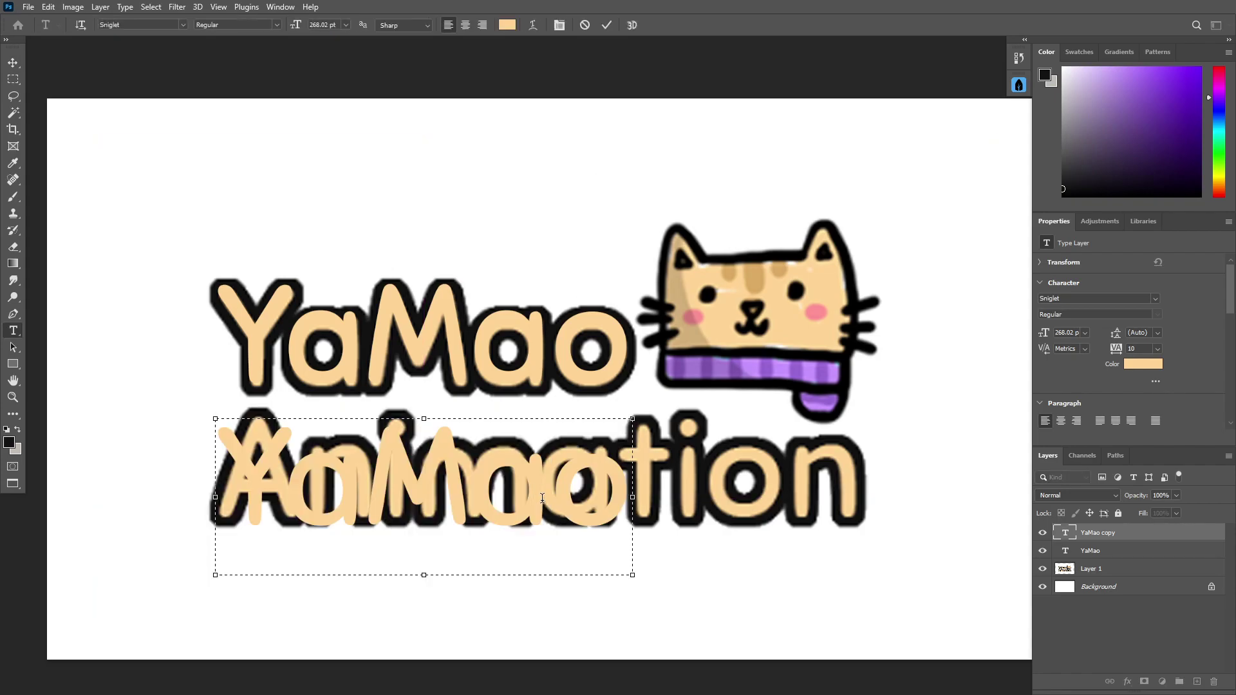
key(Right)
key(BackSpace)
key(BackSpace)
key(BackSpace)
key(BackSpace)
text(A)
key(BackSpace)
key(BackSpace)
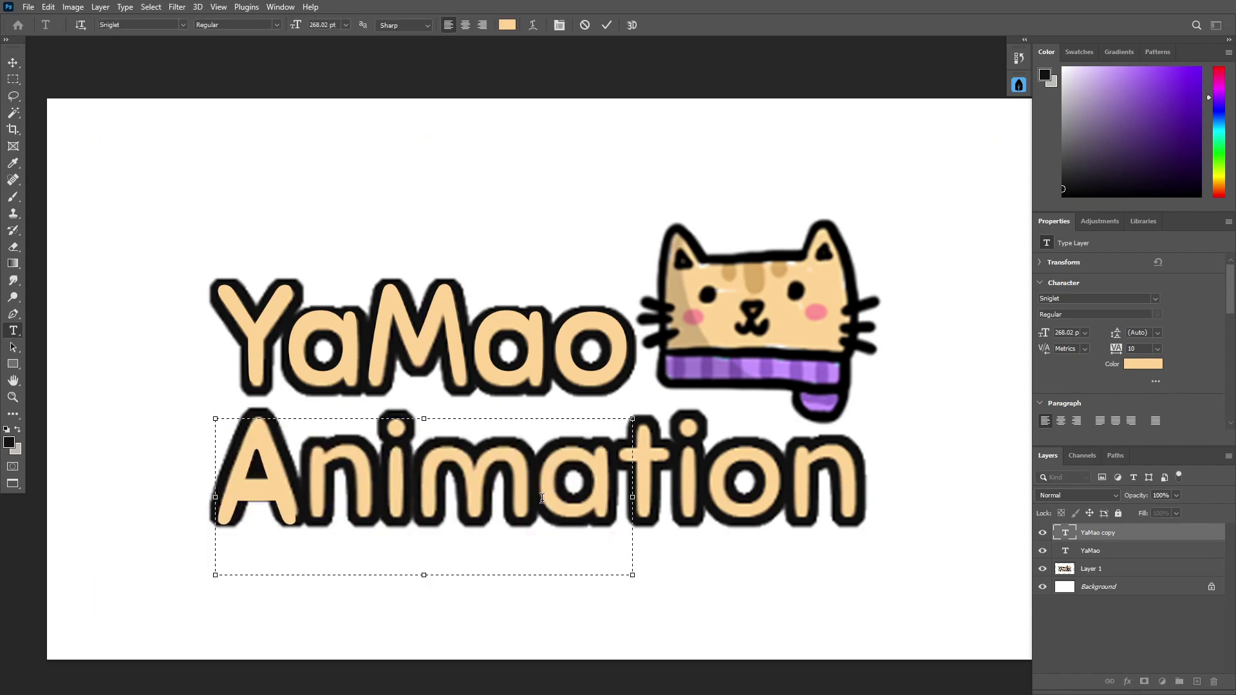
click(605, 26)
key(v)
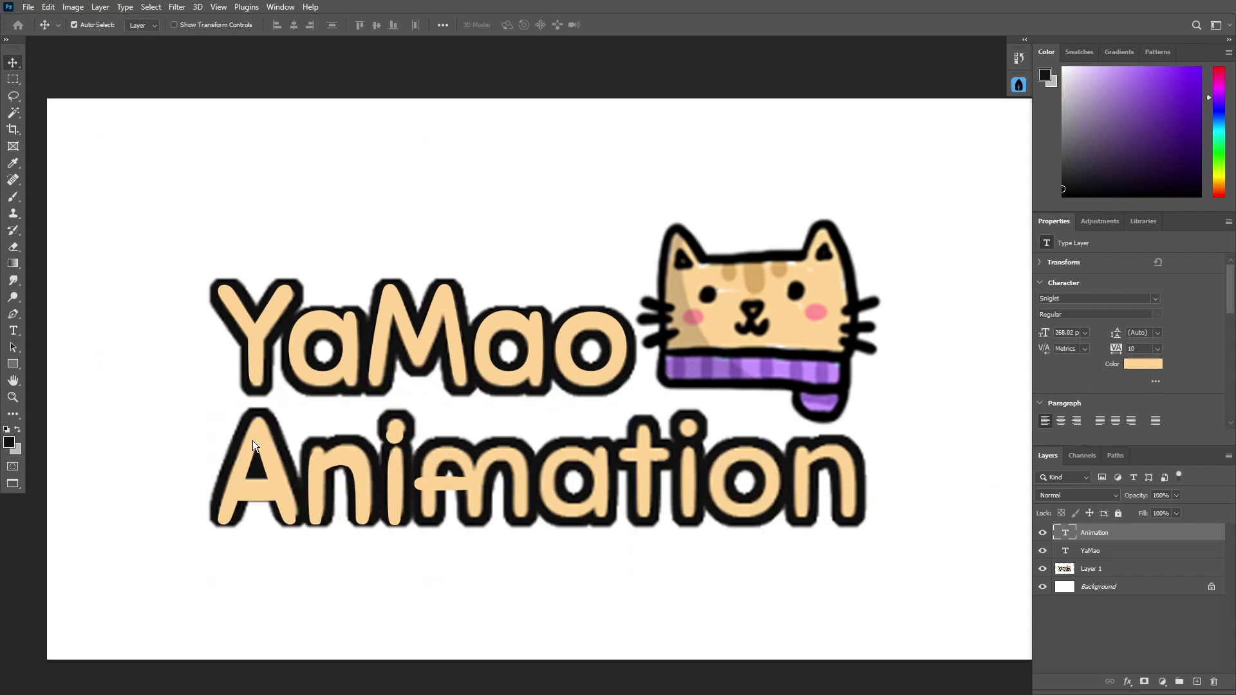
- Widen the Animation text box so the whole word fits on one line, and compare it with the reference layer hidden and shown
click(13, 330)
click(300, 489)
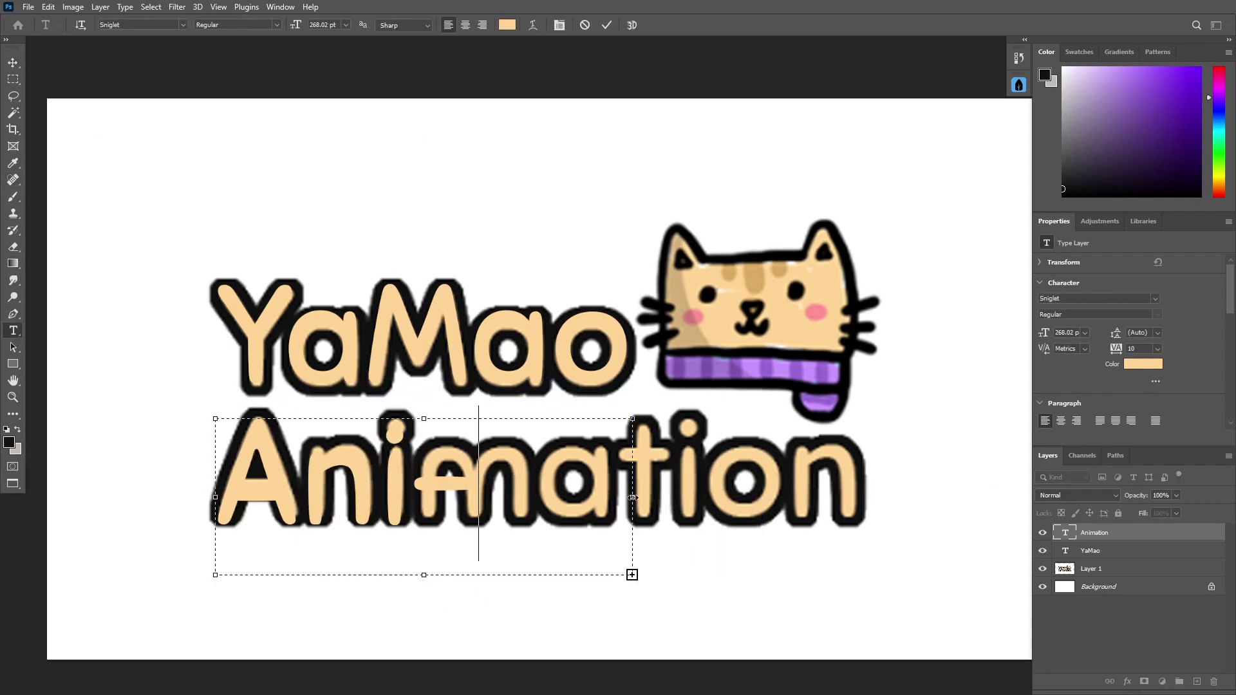
click(606, 25)
click(1043, 569)
click(1043, 569)
- Load the letter shapes of the YaMao text layer as a selection
click(8, 63)
click(245, 321)
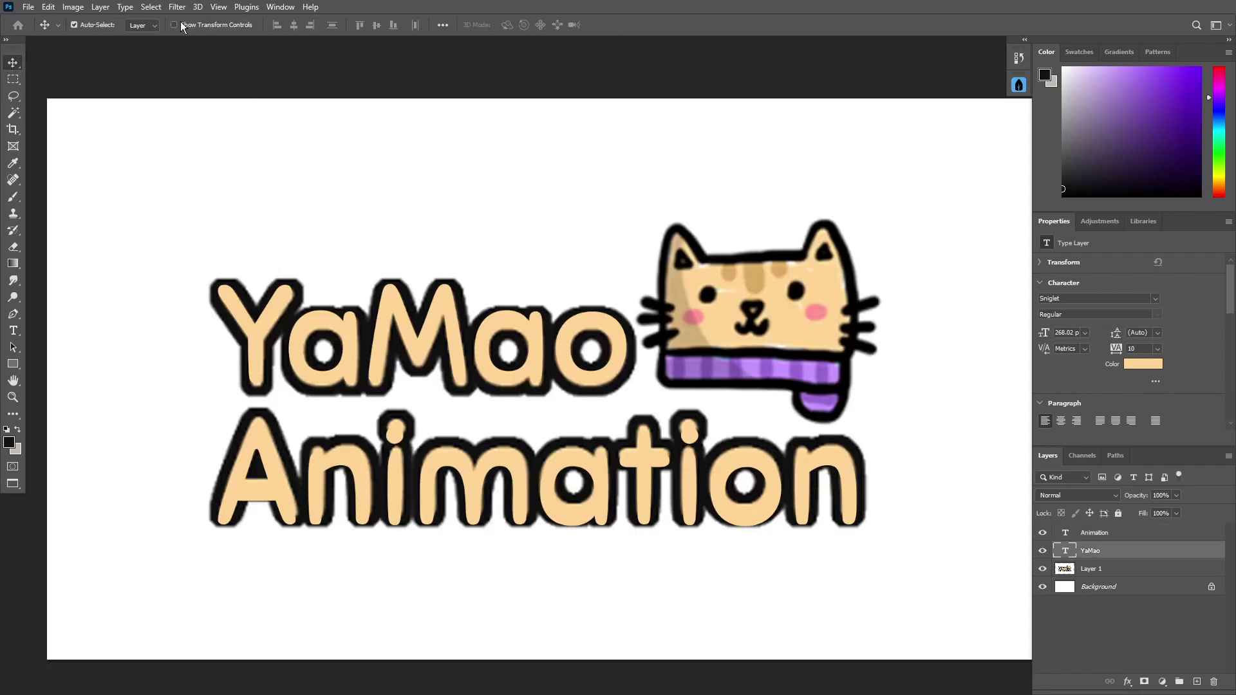
click(177, 7)
mouse_move(151, 6)
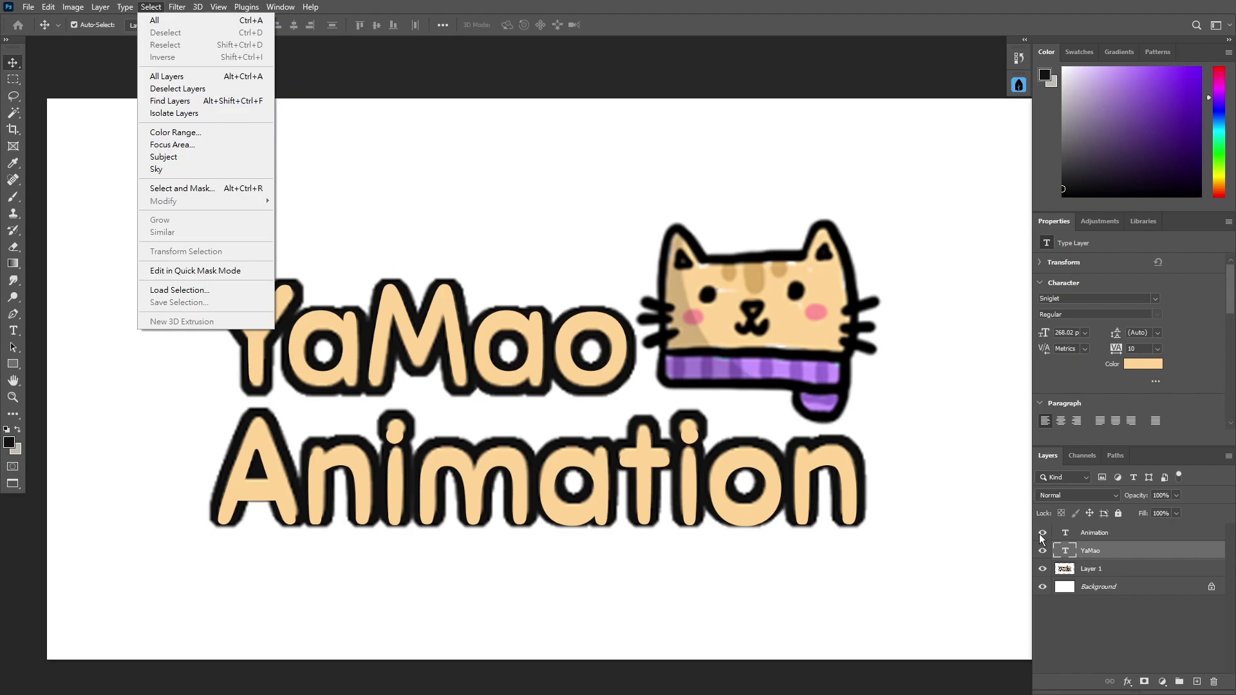
click(1069, 554)
scroll(319, 351, up, 8)
scroll(833, 504, down, 8)
drag(833, 504, 565, 437)
ctrl+click(1069, 553)
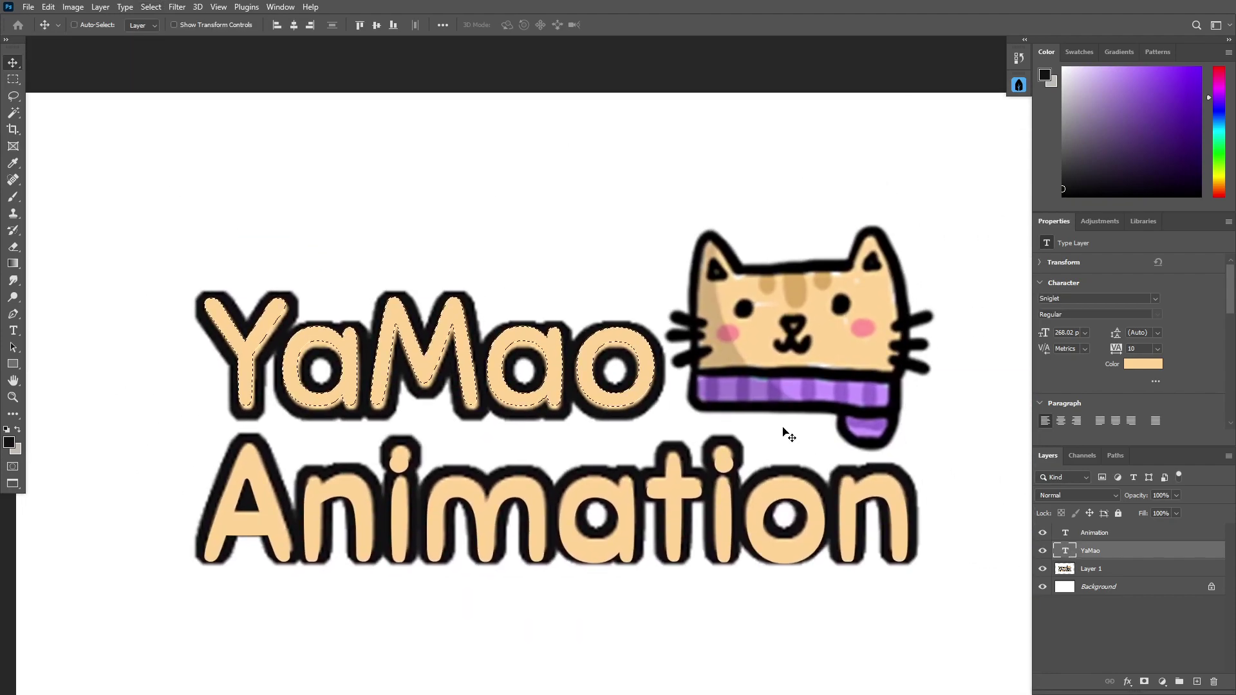
- Expand the YaMao selection by 20 pixels
click(150, 6)
mouse_move(207, 201)
click(306, 228)
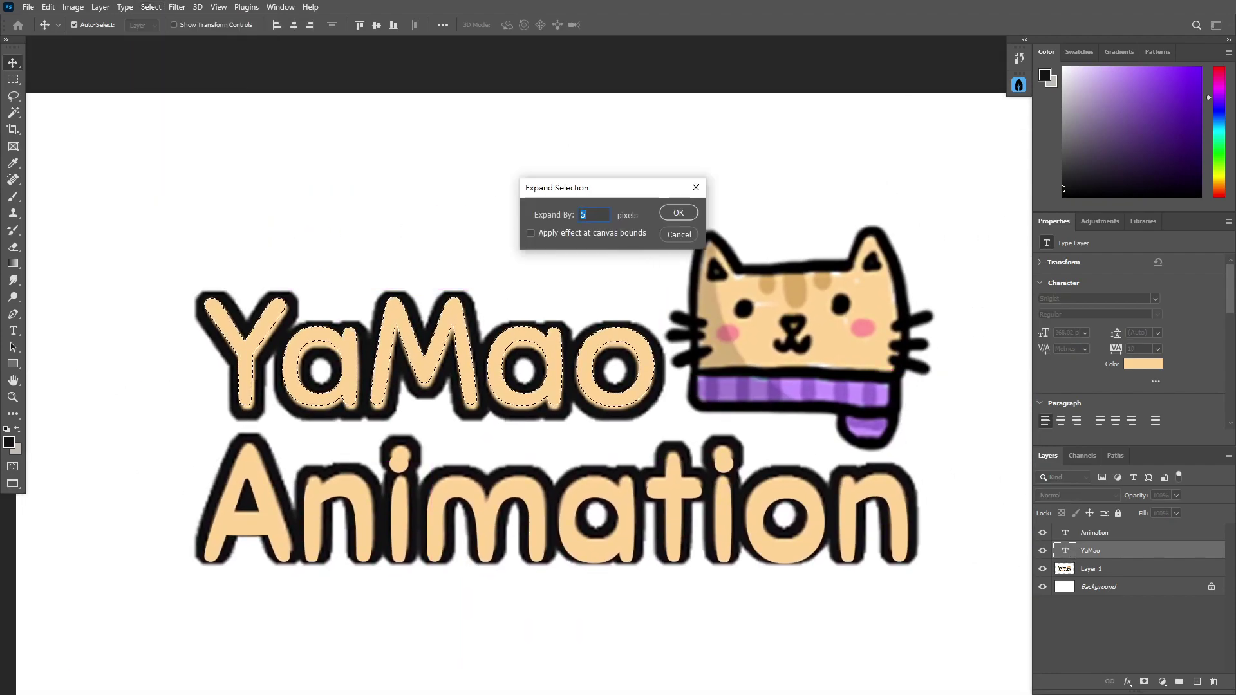
text(20)
key(Return)
- Add a new layer beneath the text layers and paint the expanded YaMao selection black with a larger brush
click(1197, 682)
drag(1112, 547, 1110, 577)
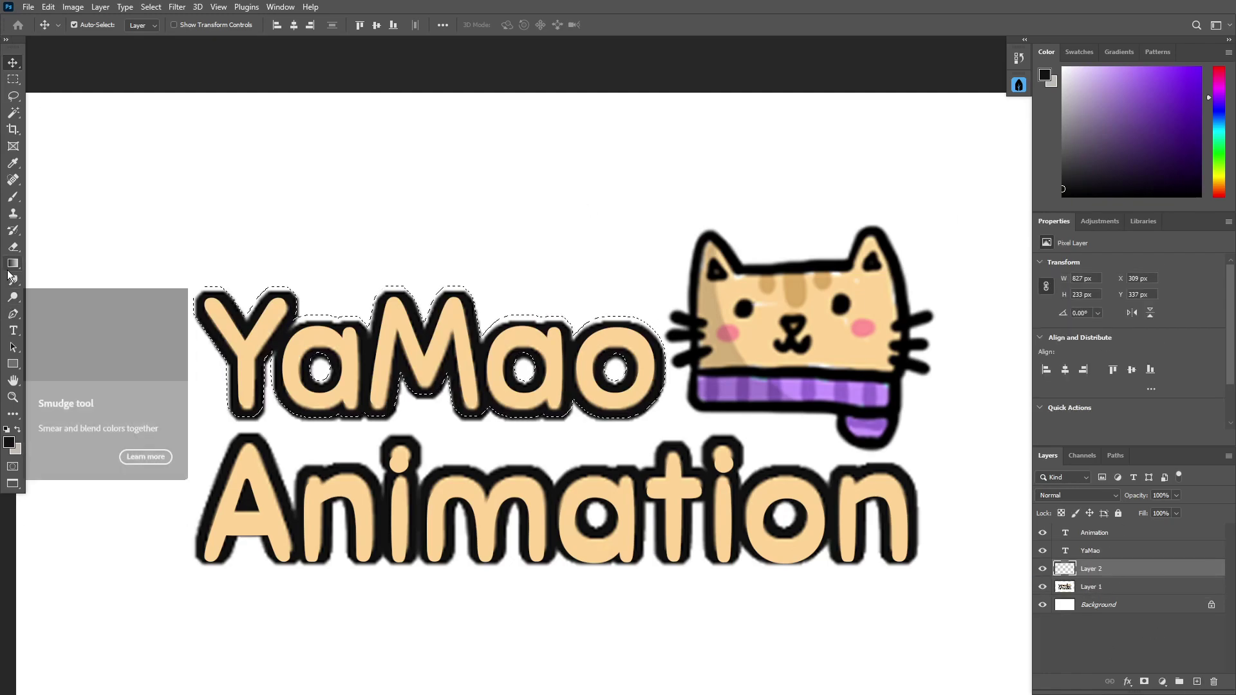
click(13, 197)
click(93, 25)
click(107, 68)
mouse_move(528, 289)
mouse_down()
mouse_move(148, 313)
mouse_move(370, 380)
mouse_move(262, 441)
mouse_move(232, 357)
mouse_up()
- Load the Animation text's letter shapes as a selection and expand it by the same 20 pixels
click(13, 79)
ctrl+click(1066, 589)
click(151, 7)
mouse_move(206, 202)
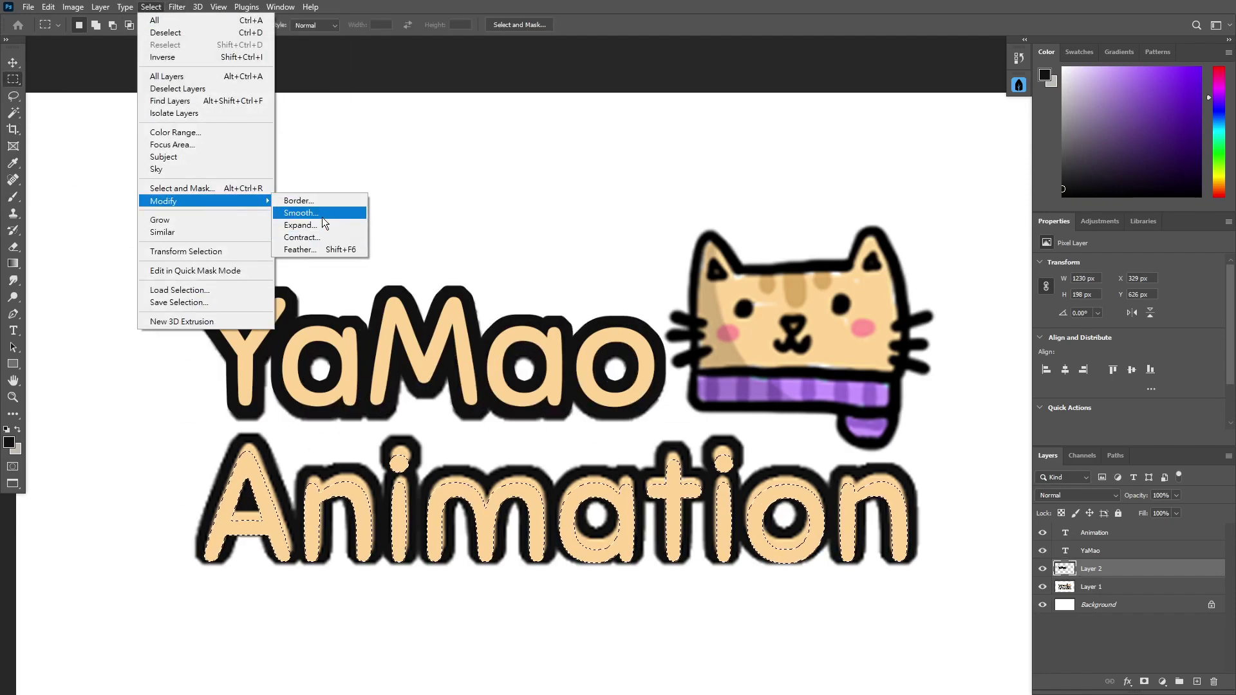
click(324, 225)
click(676, 210)
click(1065, 587)
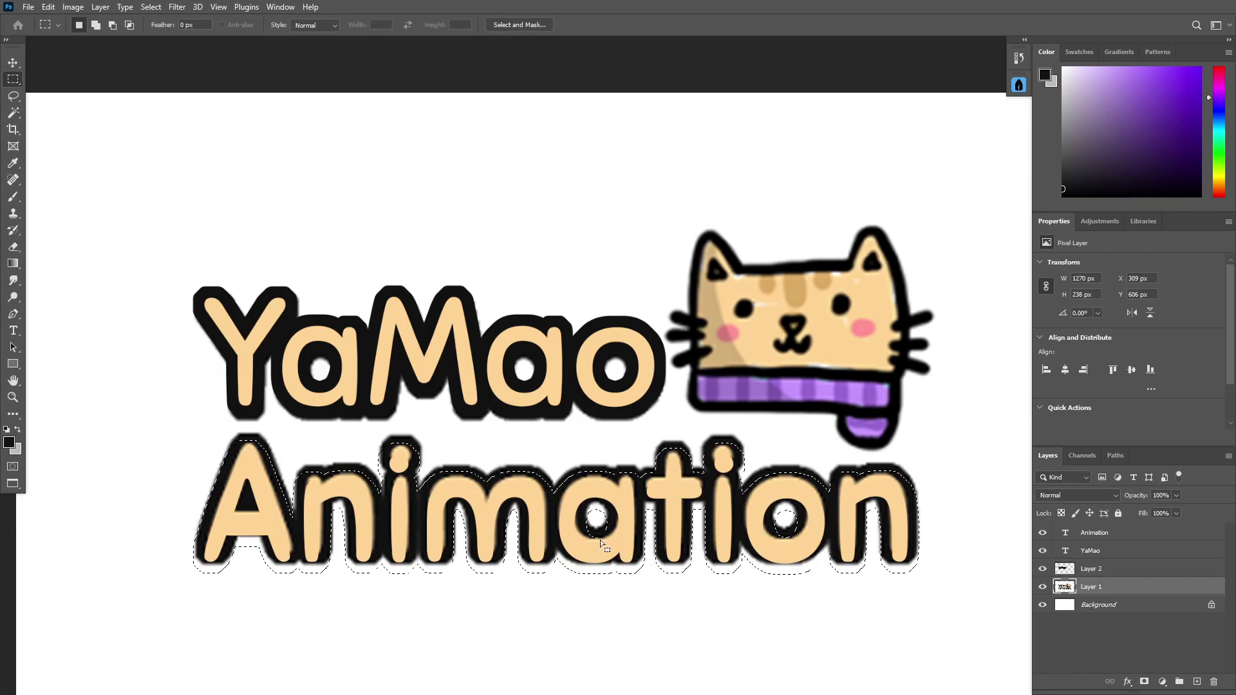
- Try painting the Animation outline black on the same layer as the YaMao outline, and undo the painting
click(1043, 569)
click(1043, 569)
click(1091, 569)
key(b)
mouse_move(245, 347)
mouse_down()
mouse_move(365, 447)
mouse_move(109, 584)
mouse_move(457, 551)
mouse_move(657, 564)
mouse_move(453, 458)
mouse_up()
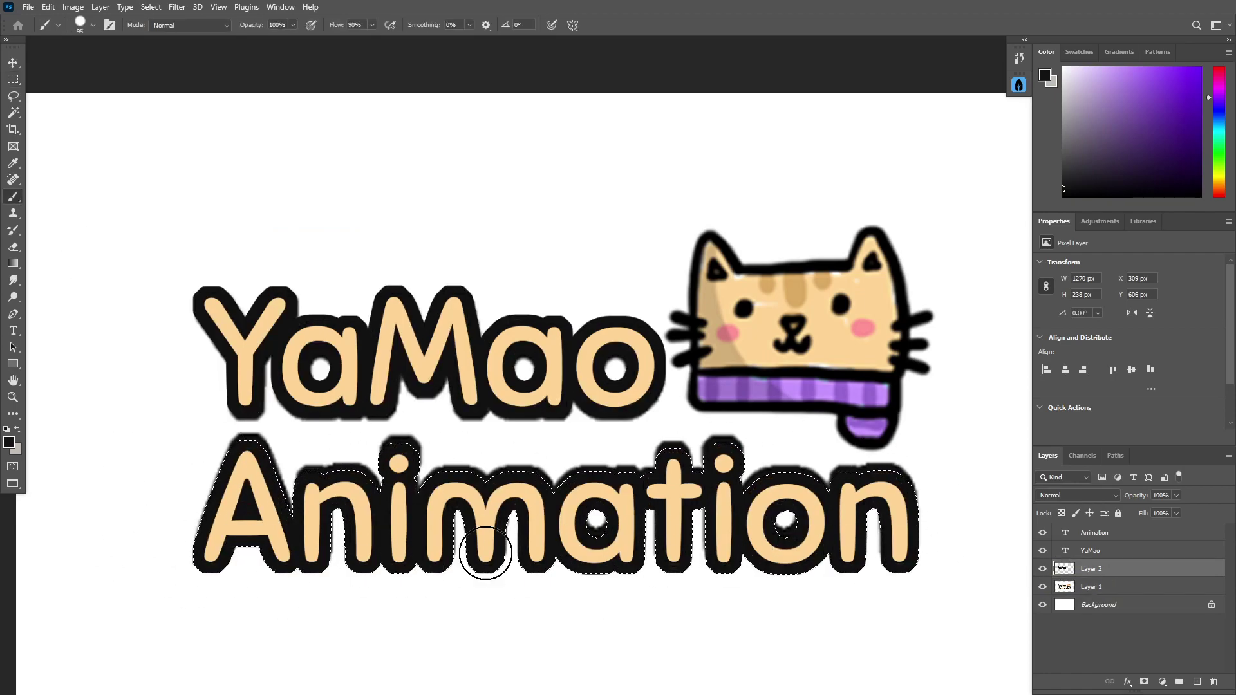
key(m)
click(369, 206)
click(1041, 590)
click(1041, 591)
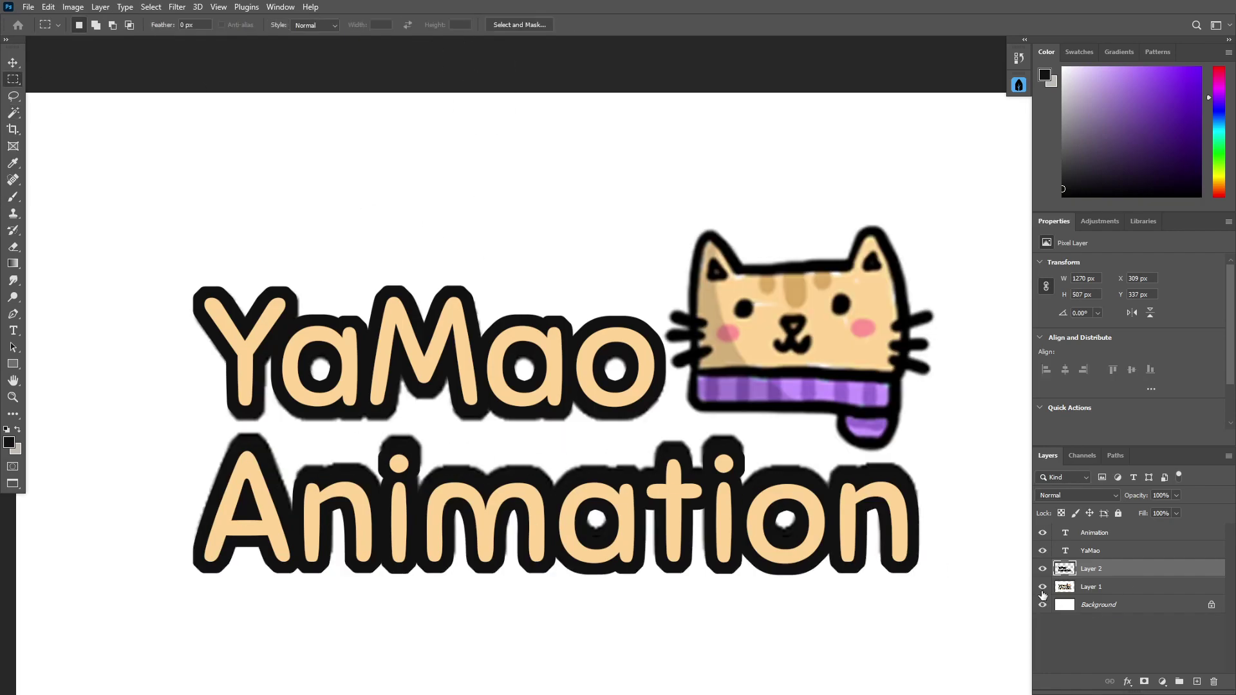
key(ctrl+z)
key(ctrl+z)
key(ctrl+z)
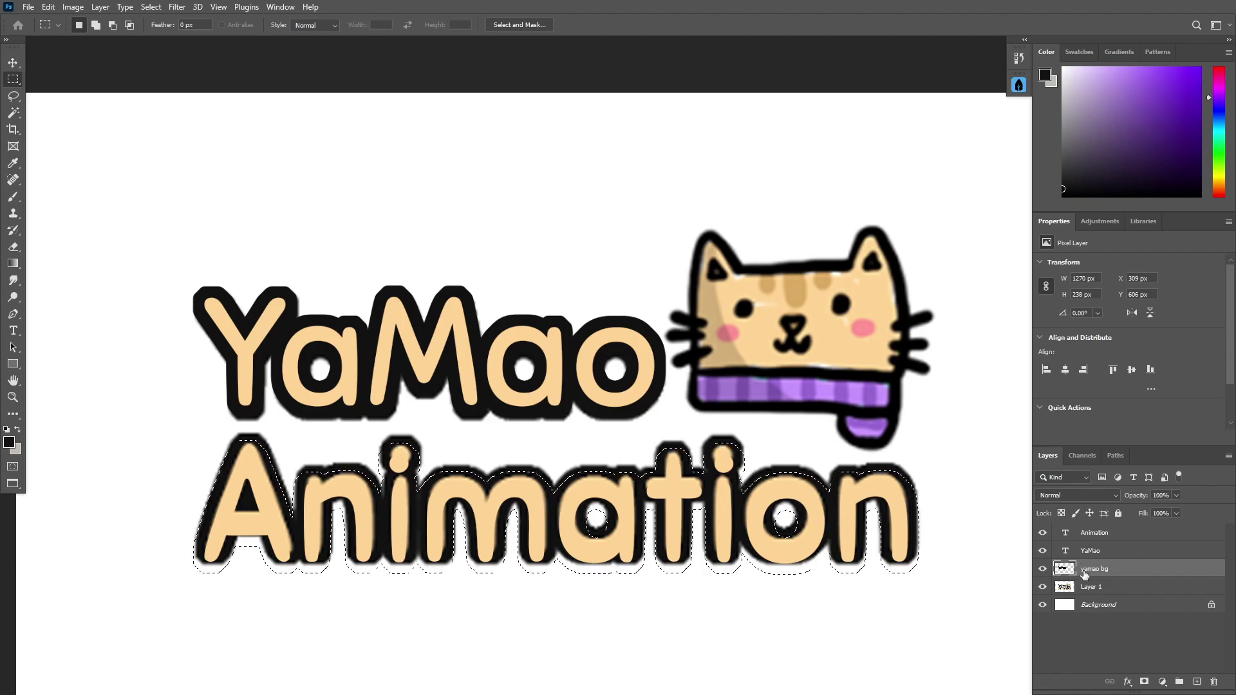
- Add a new layer beneath "yamao bg" and name it "animation bg"
click(1197, 681)
drag(1095, 572, 1093, 593)
double_click(1091, 589)
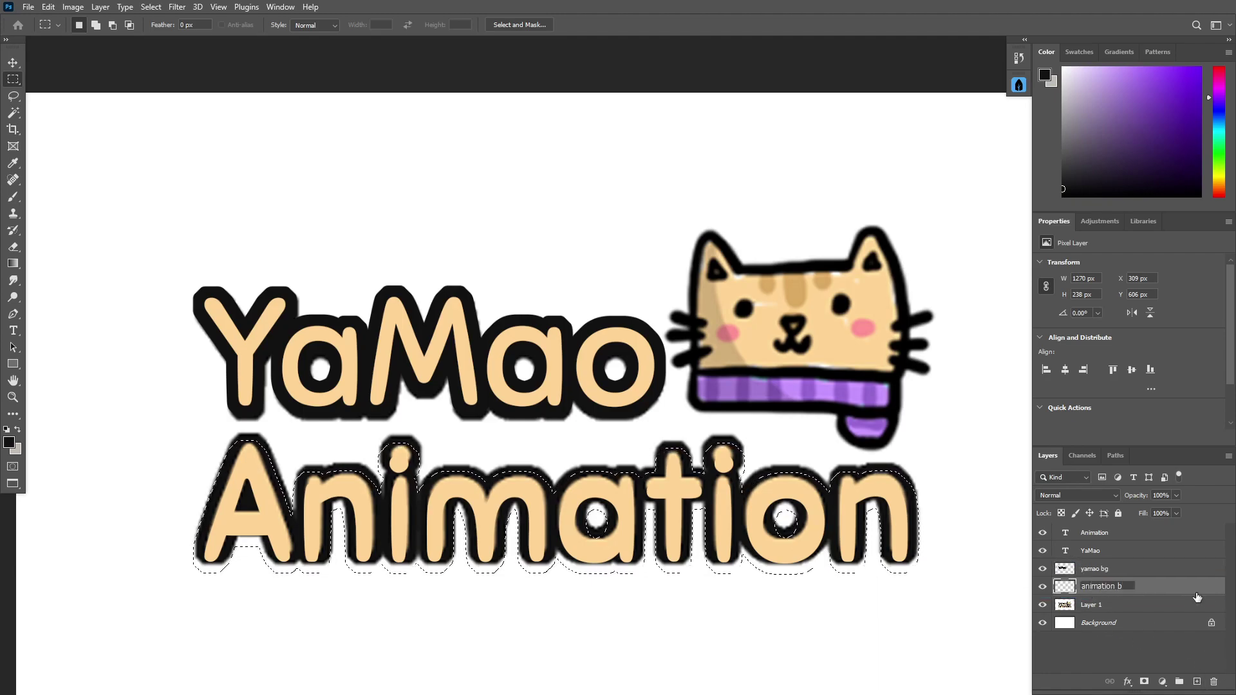
- Paint the expanded Animation selection black on the "animation bg" layer, and deselect
key(b)
mouse_move(786, 516)
mouse_down()
mouse_move(550, 522)
mouse_move(824, 570)
mouse_move(456, 487)
mouse_move(765, 498)
mouse_up()
key(ctrl+d)
key(v)
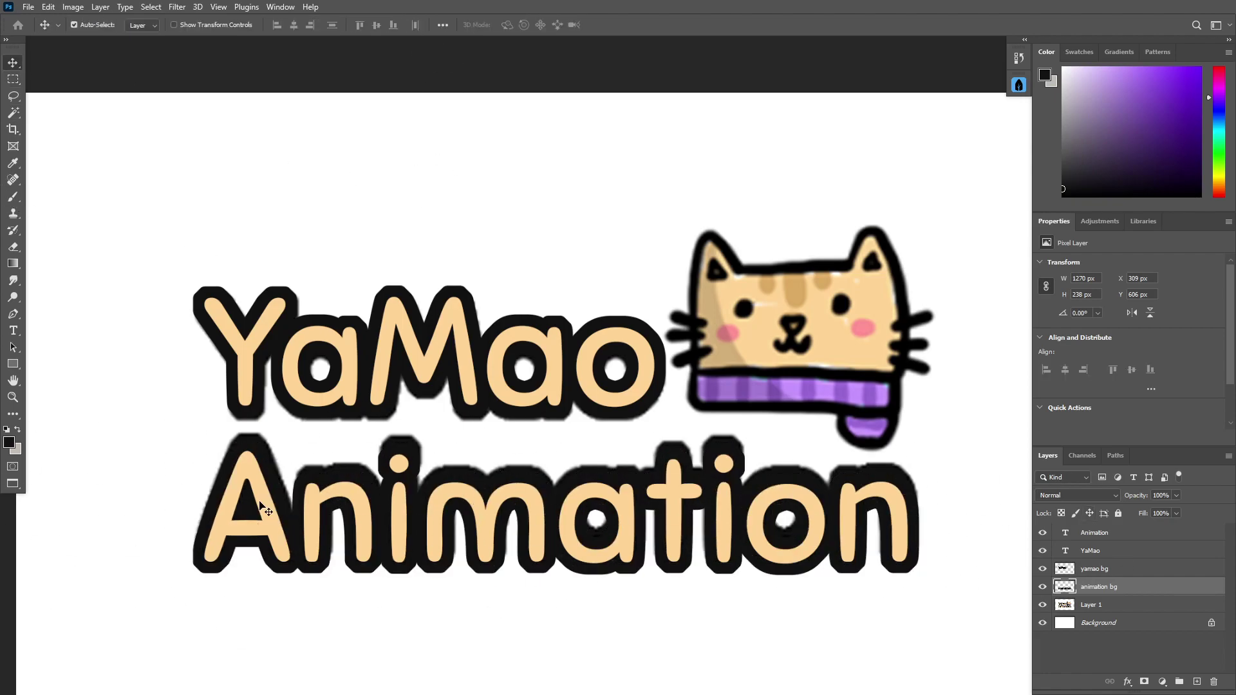
- Move the Animation text together with its black outline slightly up to line up with the reference logo
click(266, 508)
mouse_move(271, 492)
mouse_down()
mouse_move(270, 528)
mouse_move(258, 502)
mouse_up()
key(ctrl+z)
click(204, 533)
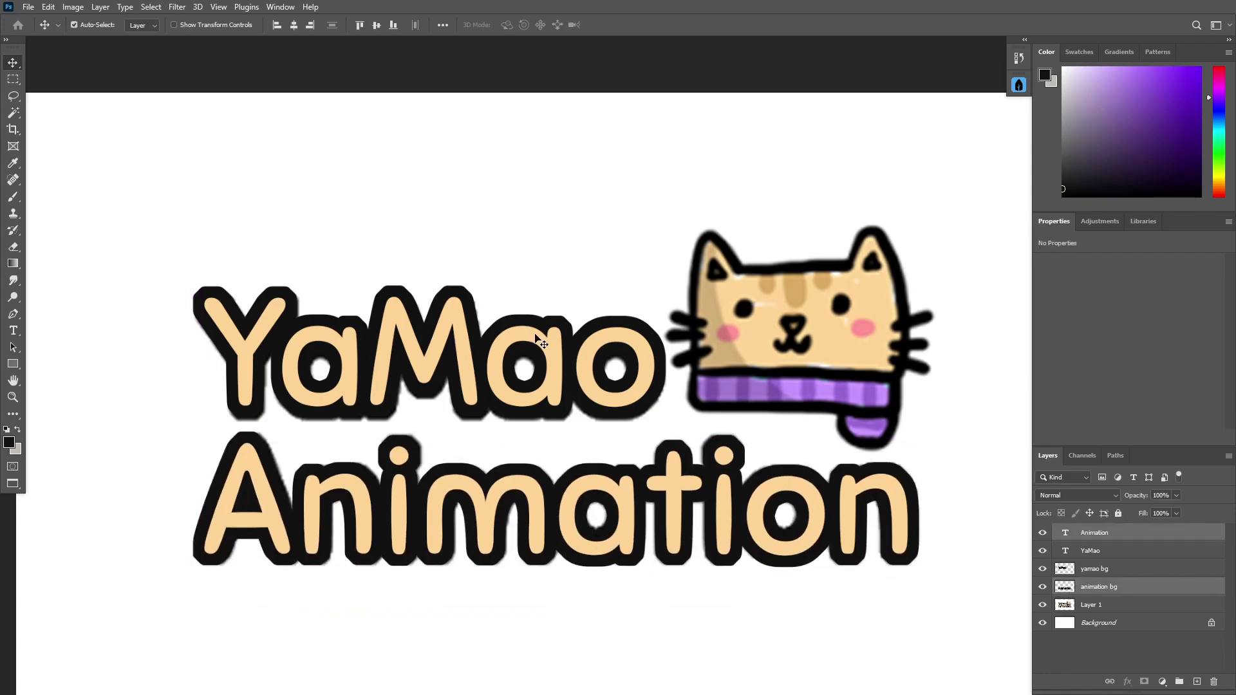
- Move the YaMao text together with "yamao bg" slightly down, and compare the alignment by hiding and showing the reference layer
click(531, 333)
drag(524, 325, 540, 351)
key(ctrl+z)
shift+click(1119, 570)
click(1042, 605)
click(1041, 605)
click(1042, 605)
click(1041, 605)
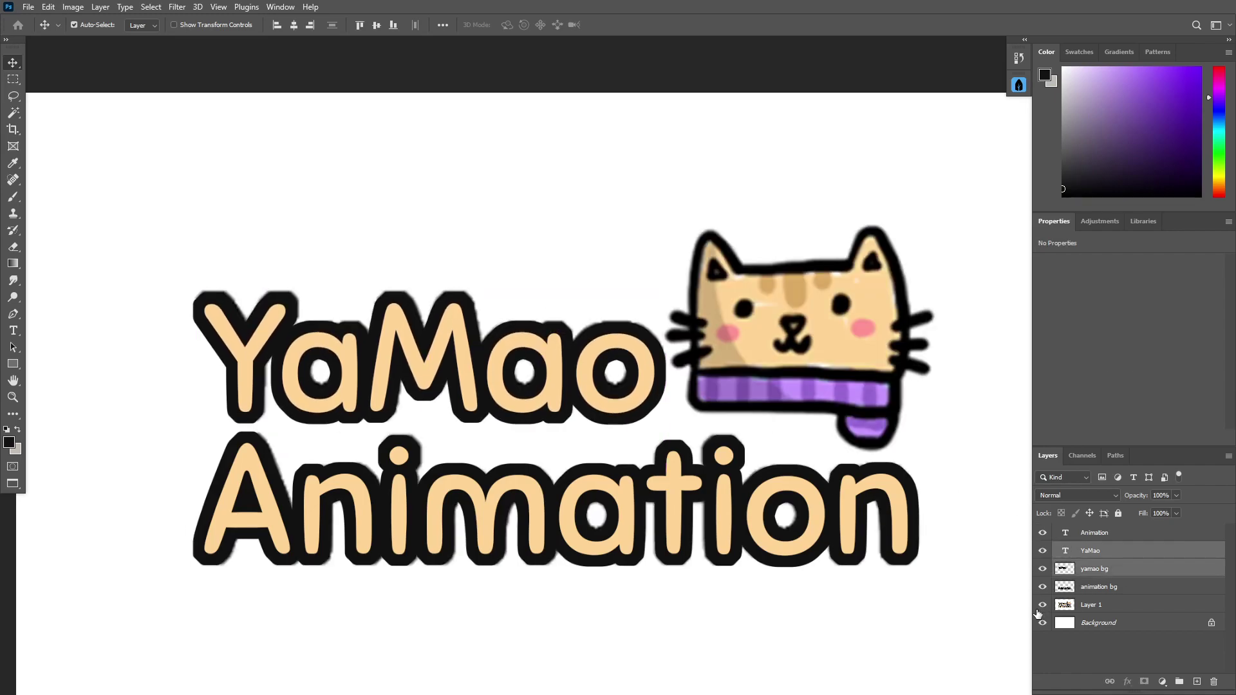
- Add a new layer above the Animation text layer for the cat's line art
drag(645, 398, 459, 433)
click(1087, 537)
click(1197, 681)
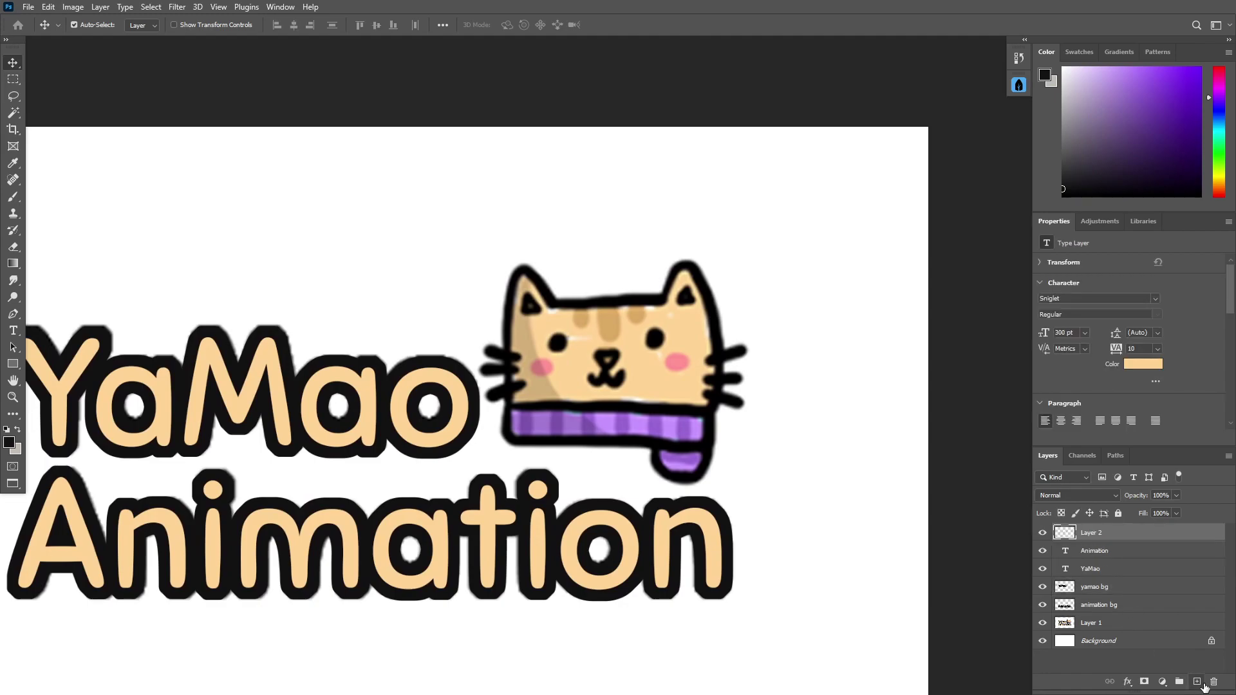
- Try test strokes along the cat's outline, undoing them, with brush sizes of 50 px and 40 px
click(12, 199)
key(ctrl+z)
drag(538, 267, 618, 242)
click(94, 26)
text(50)
key(Return)
key(ctrl+z)
click(94, 25)
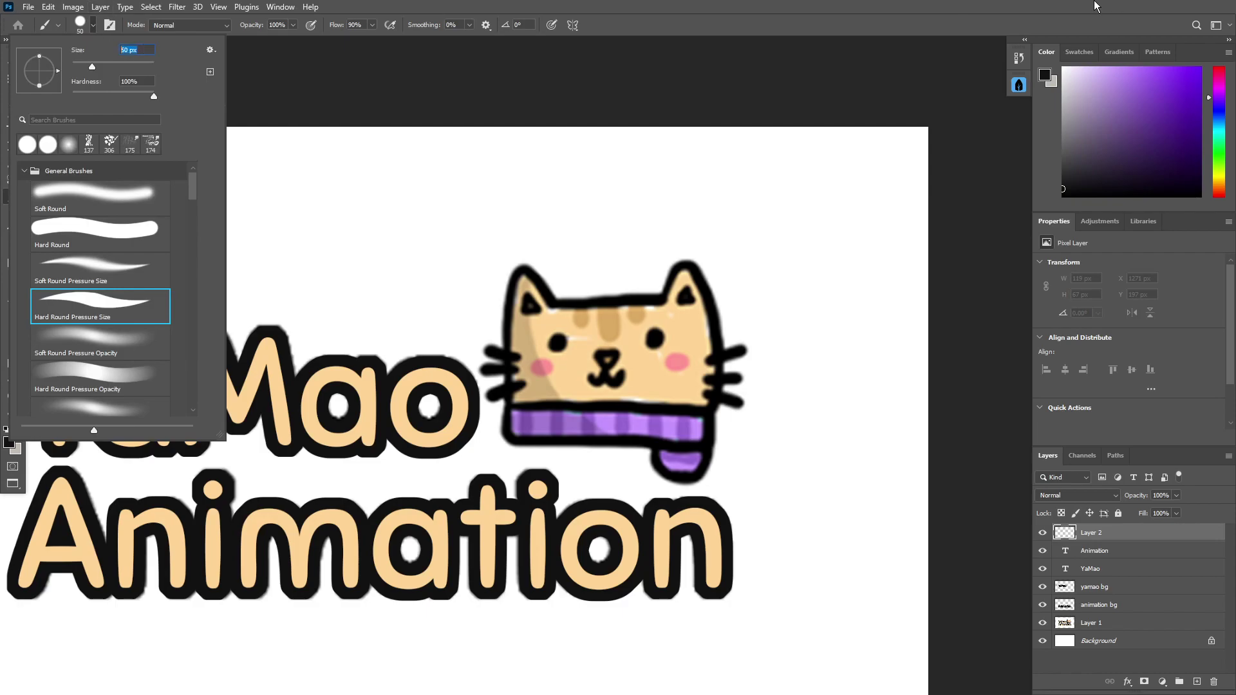
text(40)
key(Return)
- Set the brush size to 30 px and make a test stroke above the cat's head, undoing it
click(94, 26)
text(30)
key(Return)
drag(563, 268, 628, 250)
key(ctrl+z)
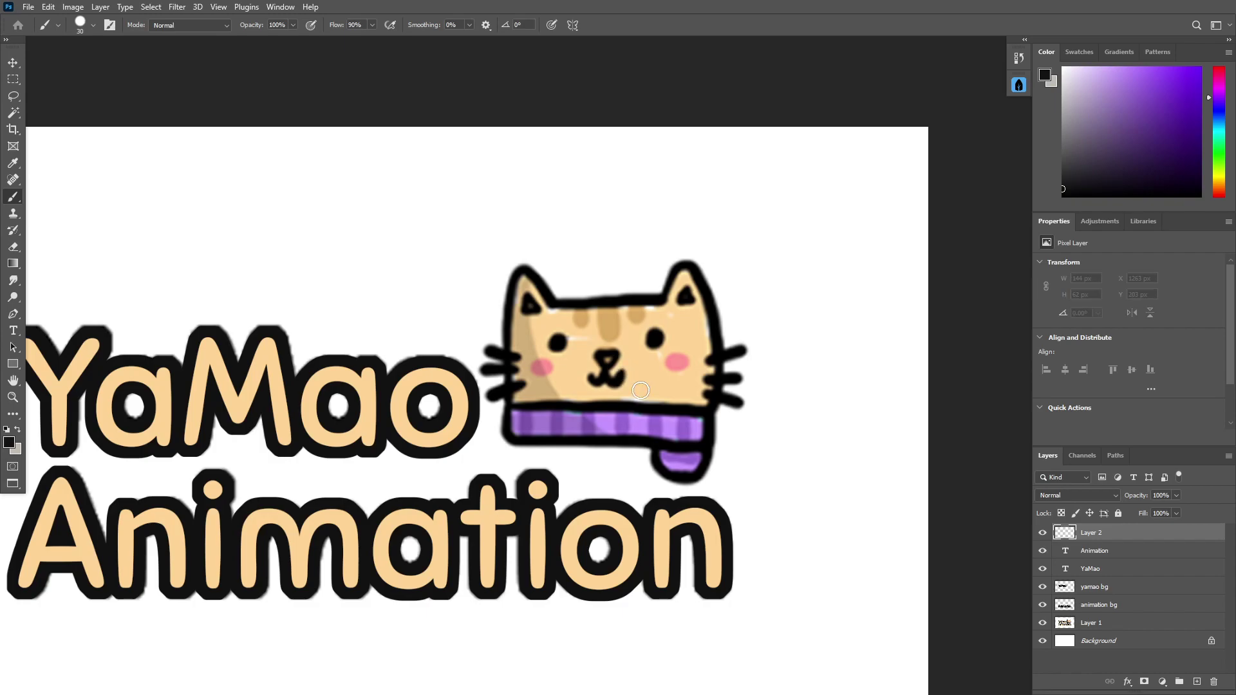
- Lower the opacity of the reference layer, Layer 1, and reselect Layer 2 for drawing
click(1108, 622)
click(1176, 495)
click(1142, 513)
click(1140, 537)
- Trace the outline of the cat's ears and head in black, redoing strokes that miss the reference
mouse_move(518, 267)
mouse_down()
mouse_move(499, 407)
mouse_move(509, 310)
mouse_move(508, 400)
mouse_move(551, 306)
mouse_move(543, 288)
mouse_move(555, 305)
mouse_move(663, 297)
mouse_up()
key(ctrl+z)
key(ctrl+z)
key(ctrl+z)
drag(555, 305, 661, 298)
key(ctrl+z)
key(ctrl+z)
mouse_move(525, 269)
mouse_down()
mouse_move(555, 306)
mouse_move(632, 296)
mouse_up()
key(ctrl+z)
mouse_move(550, 302)
mouse_down()
mouse_move(664, 300)
mouse_move(686, 267)
mouse_move(715, 317)
mouse_move(708, 407)
mouse_up()
key(ctrl+z)
mouse_move(663, 298)
mouse_down()
mouse_move(707, 307)
mouse_move(709, 406)
mouse_up()
- Trace the scarf's outline below the cat's head, including its hanging end
drag(508, 404, 709, 409)
mouse_move(509, 434)
mouse_down()
mouse_move(699, 445)
mouse_move(711, 408)
mouse_move(689, 482)
mouse_move(707, 446)
mouse_up()
key(ctrl+z)
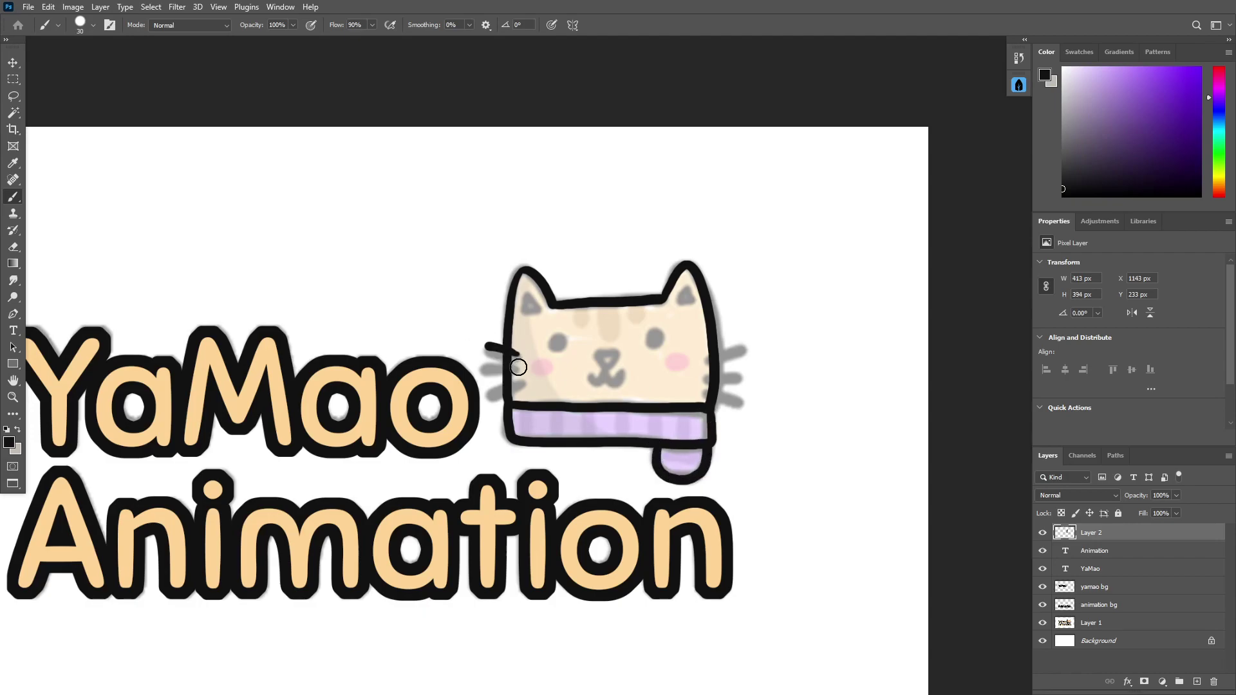
- Draw the cat's whiskers in black on both sides of the head
drag(522, 369, 483, 371)
key(ctrl+z)
drag(703, 359, 740, 348)
drag(704, 375, 742, 372)
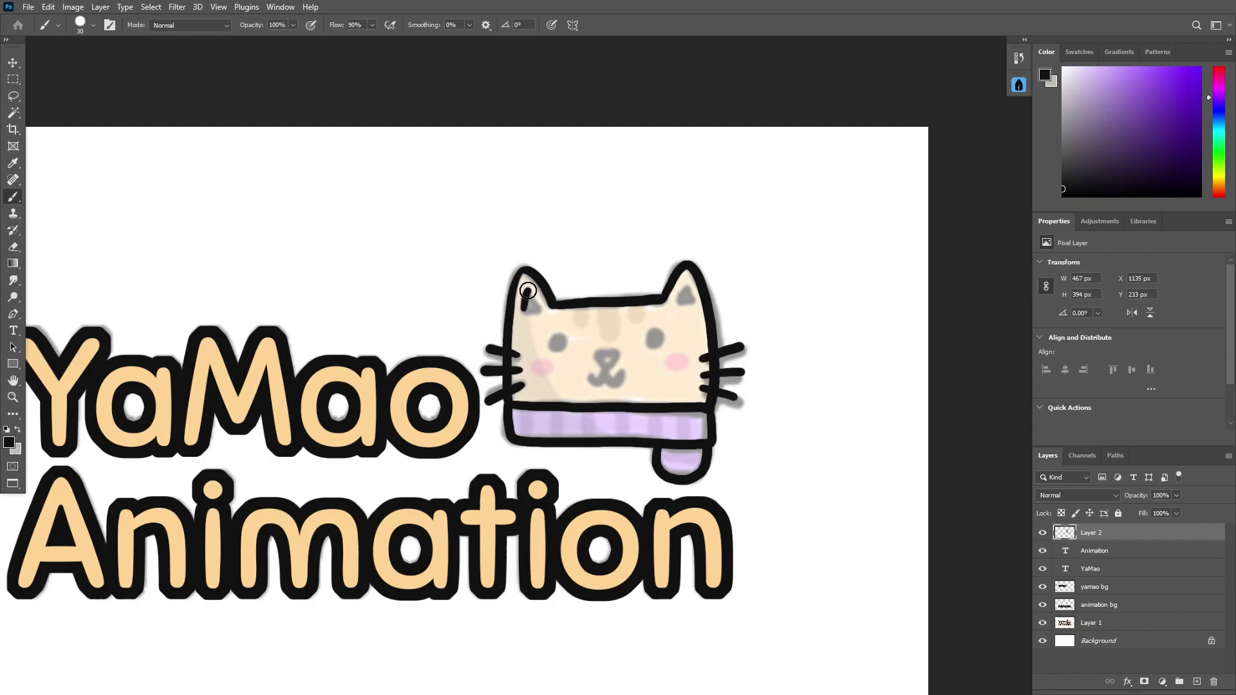
- Draw the inner-ear triangles and fill in both eyes, checking the line art with the reference layer hidden
key(ctrl+z)
drag(524, 308, 527, 292)
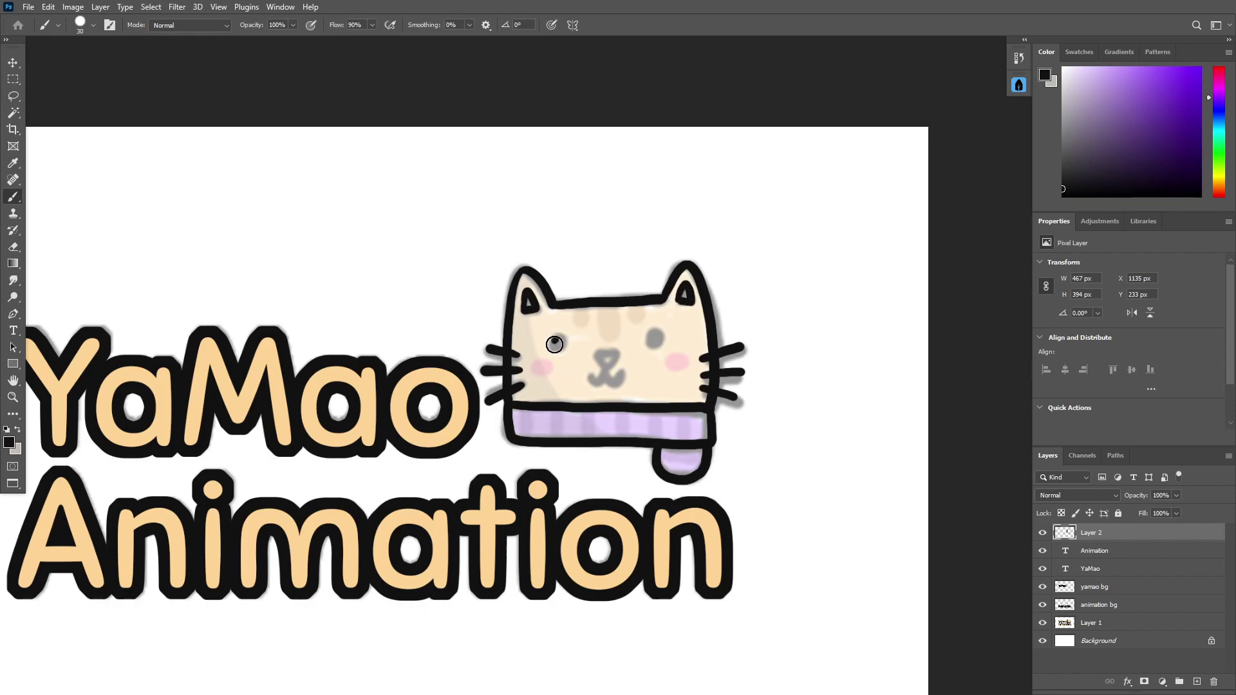
click(1043, 623)
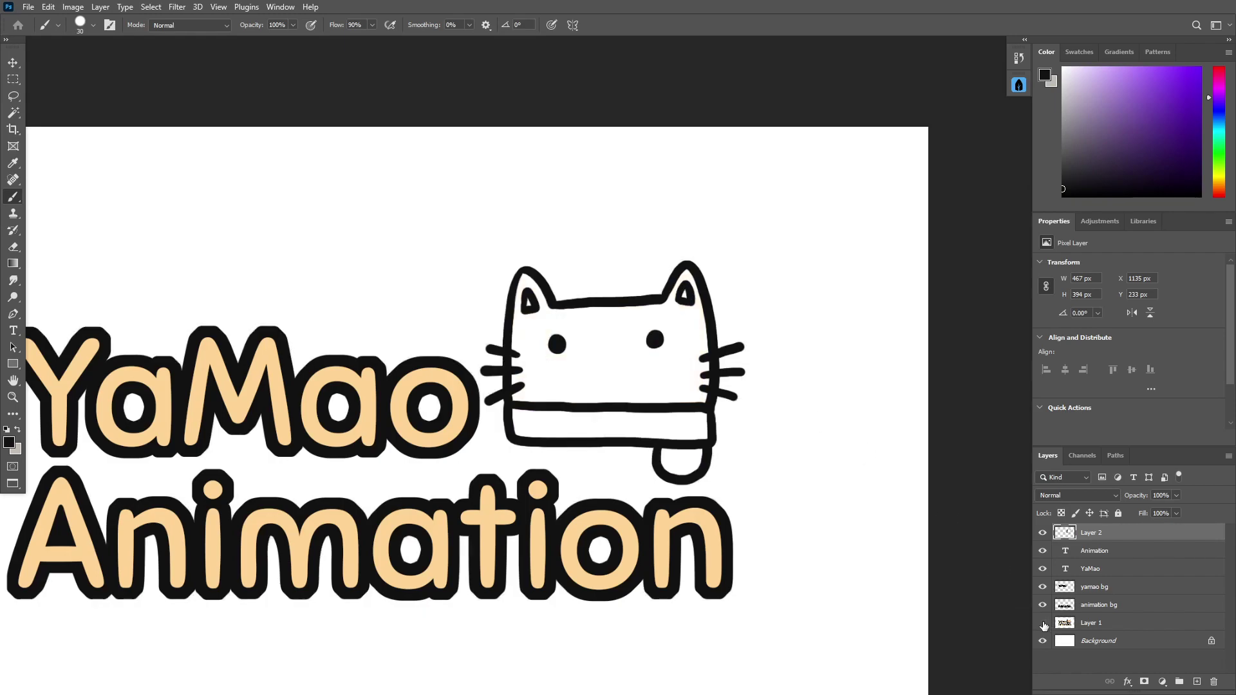
click(1043, 623)
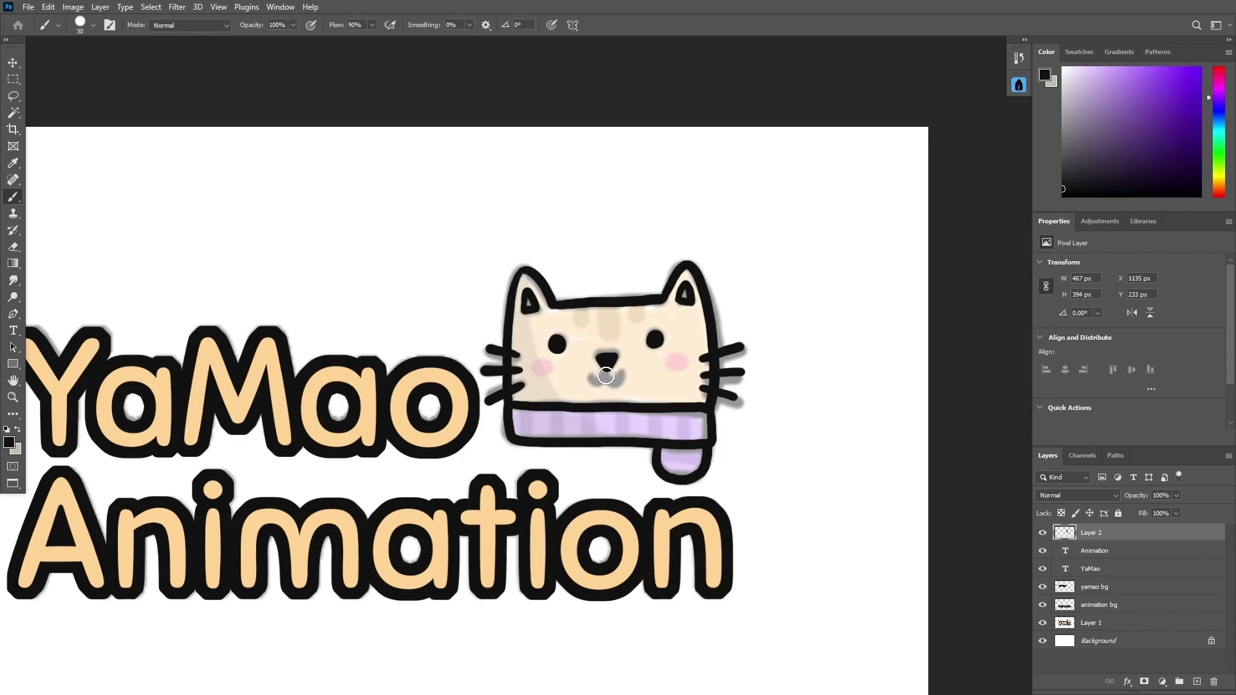
- Draw the cat's nose and mouth, and check the finished line art with the reference layer hidden
key(ctrl+z)
key(ctrl+z)
drag(593, 378, 622, 374)
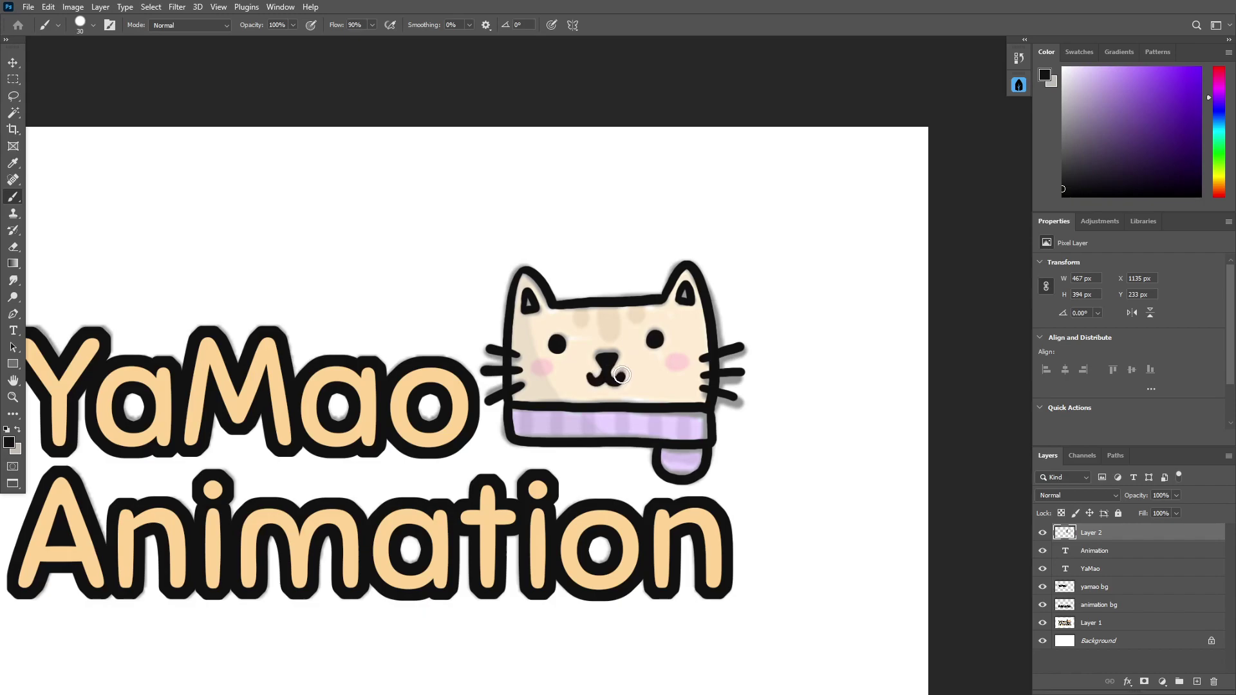
click(1043, 623)
scroll(605, 390, down, 3)
scroll(608, 388, up, 3)
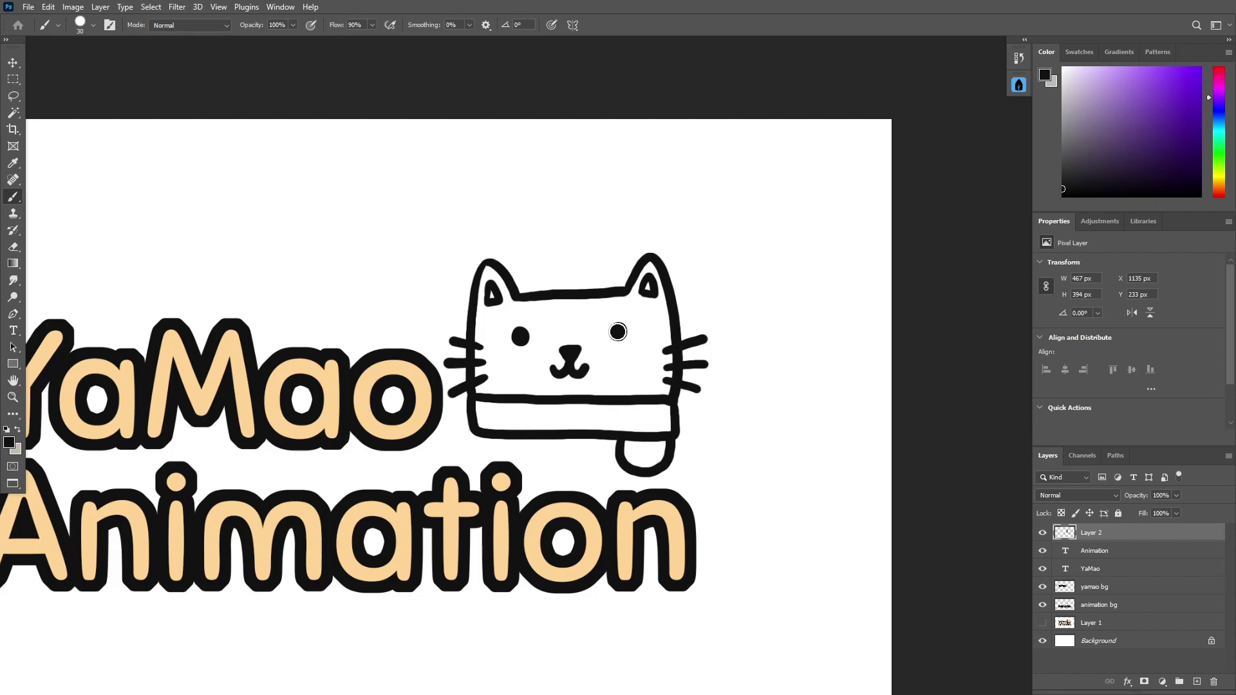
scroll(669, 285, down, 4)
scroll(684, 367, up, 6)
click(1043, 623)
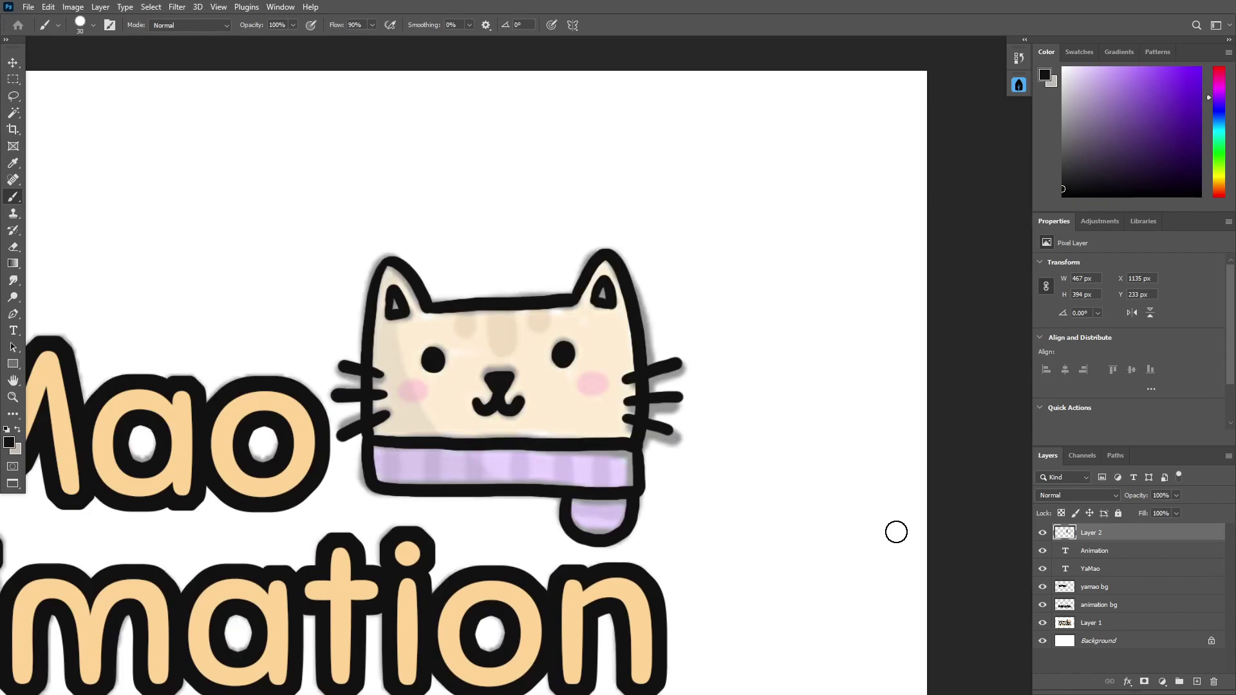
- Restore the reference layer to full opacity and pick the cat's peach fur as the foreground colour
click(1105, 626)
click(1176, 495)
drag(1176, 516, 1219, 516)
click(1046, 75)
click(614, 361)
click(1015, 262)
- Add a new layer beneath the cat's line art and paint the face and ears peach
click(1111, 554)
click(1196, 682)
click(1043, 640)
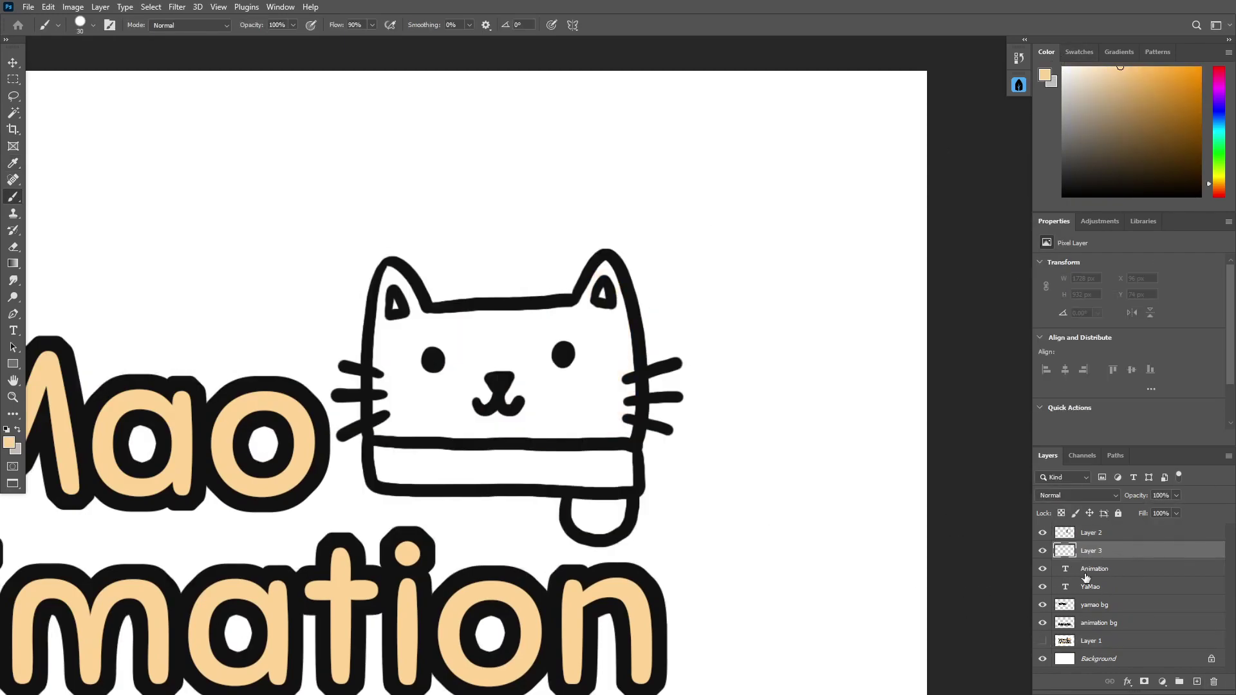
mouse_move(388, 273)
mouse_down()
mouse_move(380, 393)
mouse_move(392, 430)
mouse_move(407, 430)
mouse_move(395, 410)
mouse_move(399, 339)
mouse_move(431, 357)
mouse_move(446, 423)
mouse_move(461, 434)
mouse_move(615, 434)
mouse_move(630, 410)
mouse_move(619, 314)
mouse_move(596, 277)
mouse_move(618, 408)
mouse_move(607, 415)
mouse_move(576, 318)
mouse_move(407, 322)
mouse_move(398, 278)
mouse_move(451, 393)
mouse_move(547, 390)
mouse_move(583, 416)
mouse_up()
click(1042, 641)
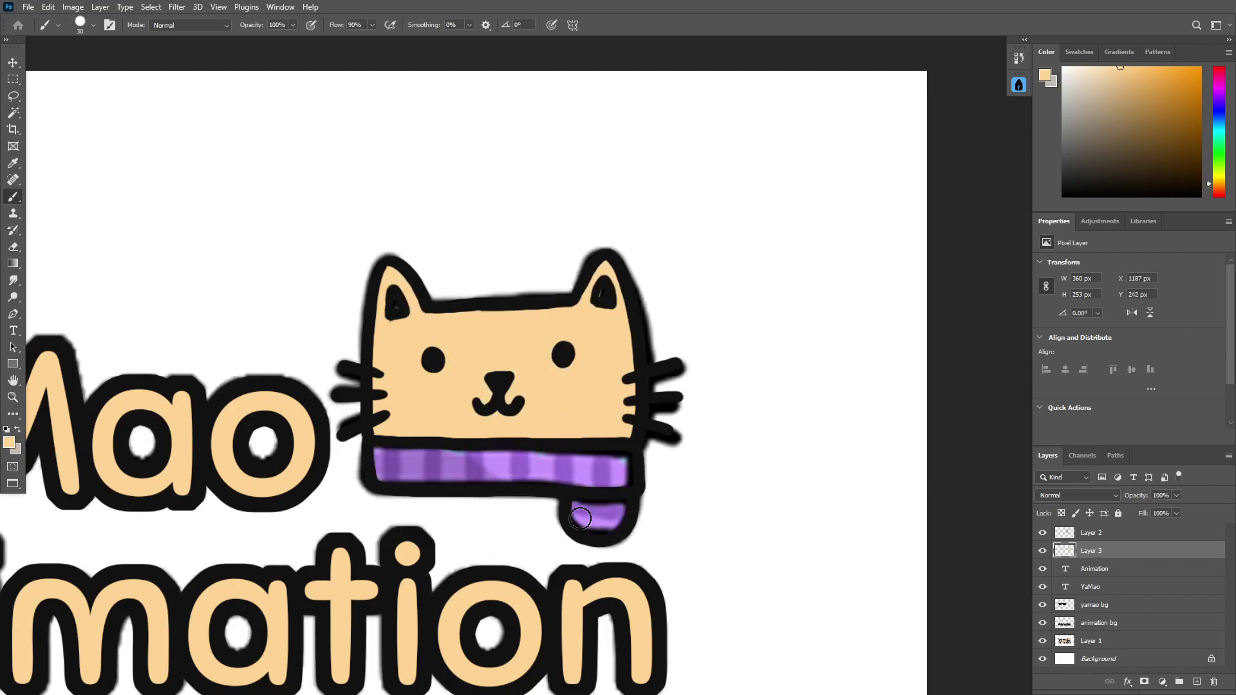
- Pick the scarf's light purple, hide the reference layer, and paint the scarf and its hanging end on the colour layer
alt+click(538, 475)
click(1043, 642)
mouse_move(378, 448)
mouse_down()
mouse_move(460, 476)
mouse_move(401, 462)
mouse_move(394, 447)
mouse_move(529, 475)
mouse_move(621, 455)
mouse_move(631, 467)
mouse_move(596, 487)
mouse_move(608, 520)
mouse_up()
- Move the reference layer to the top of the layer stack and toggle its visibility to compare it with the painted cat
drag(1094, 640, 1095, 527)
click(1043, 533)
click(1043, 533)
click(1043, 533)
click(1043, 533)
click(1043, 533)
click(1042, 533)
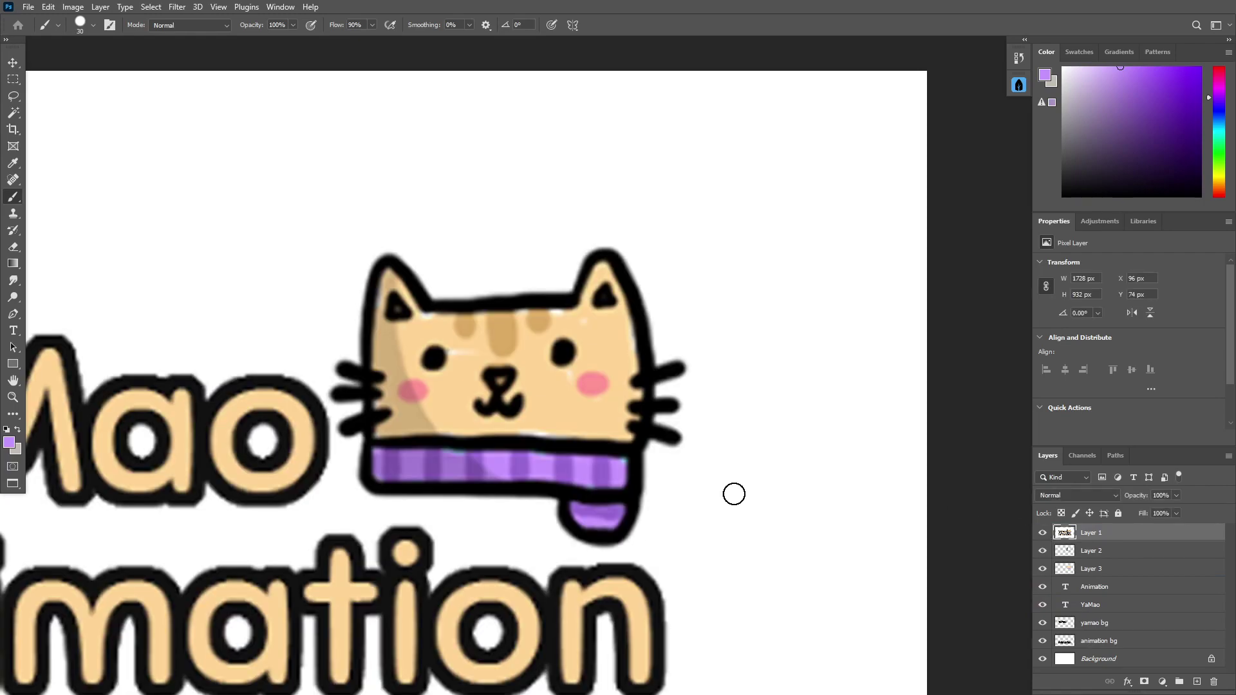
- Paint darker purple stripes across the scarf and its hanging end on Layer 3, with the reference layer hidden
click(1043, 533)
key(alt+bracketleft)
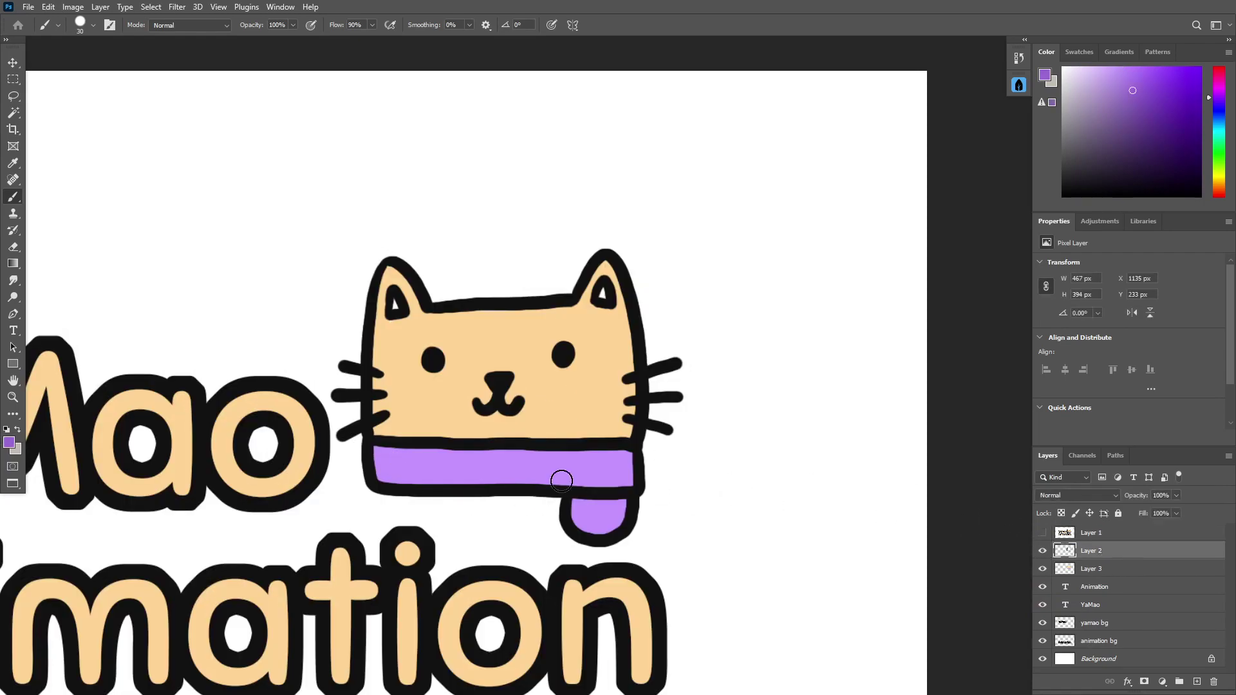
click(1071, 572)
mouse_move(397, 449)
mouse_down()
mouse_move(405, 477)
mouse_move(571, 482)
mouse_up()
mouse_move(612, 448)
mouse_down()
mouse_move(615, 530)
mouse_move(572, 504)
mouse_move(625, 511)
mouse_move(571, 512)
mouse_move(618, 517)
mouse_up()
key(ctrl+z)
scroll(650, 441, down, 5)
scroll(587, 422, up, 5)
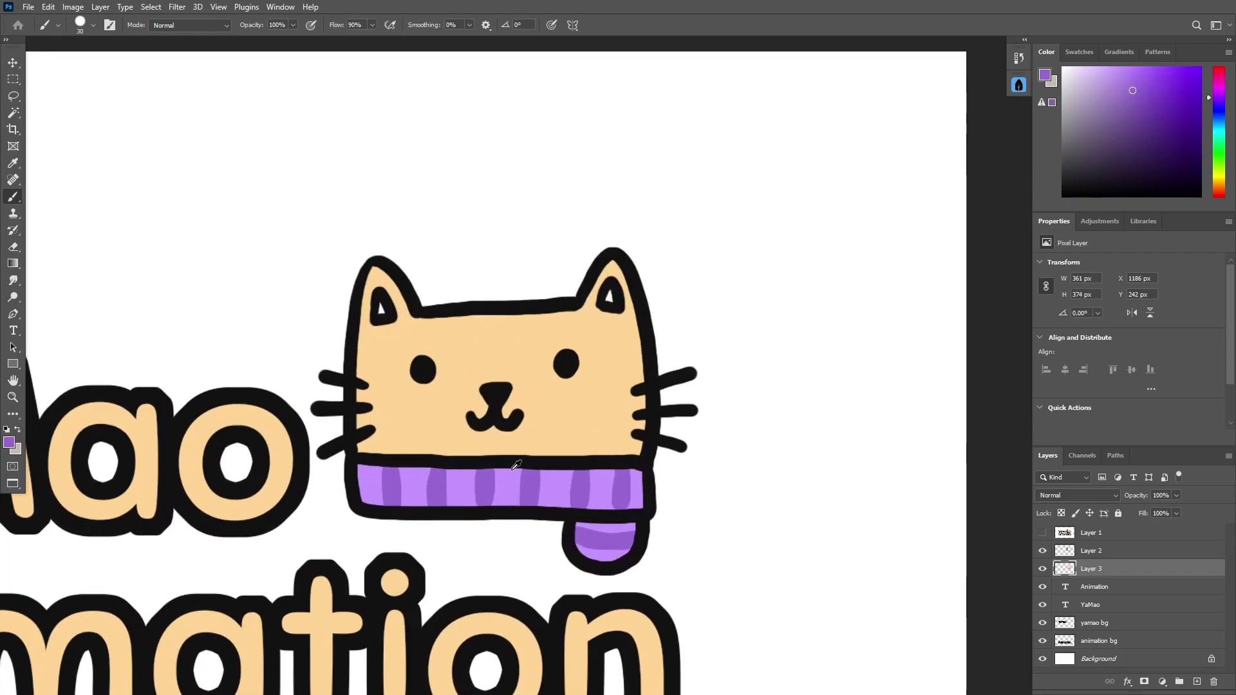
- Pick the reference's cheek pink and paint both of the cat's cheeks on Layer 3
click(1042, 532)
alt+click(599, 390)
click(1042, 533)
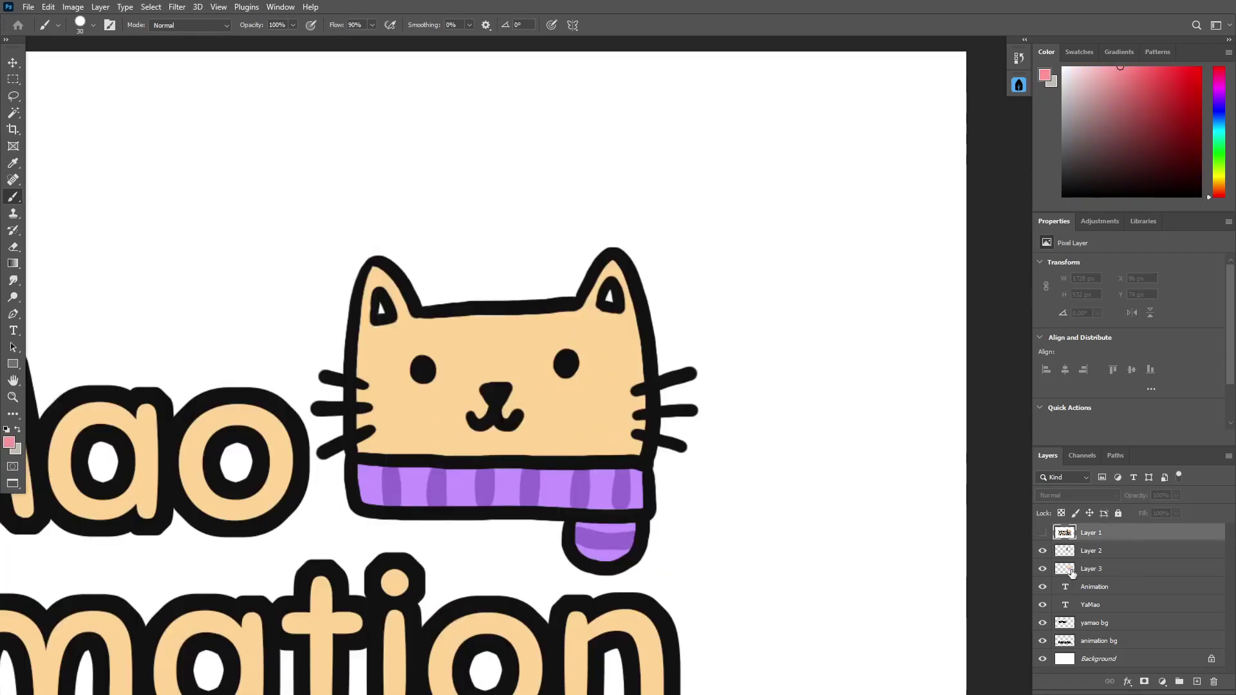
click(395, 398)
click(594, 386)
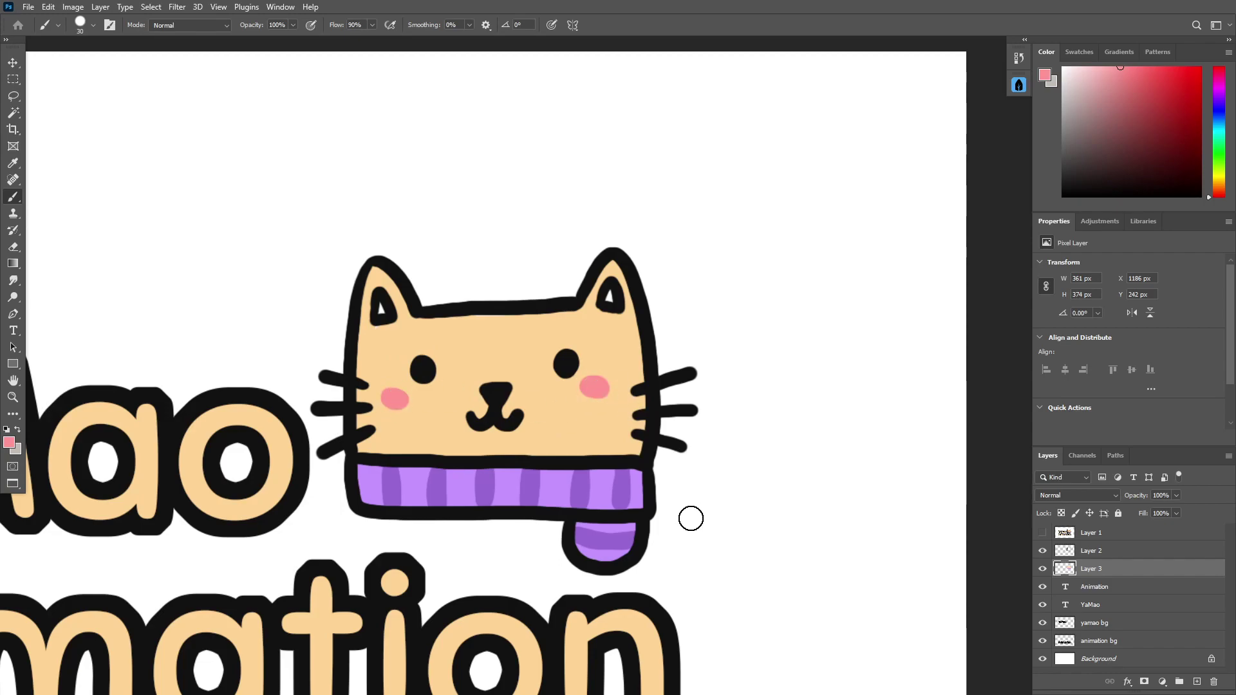
- Pick the darker tan from the reference and paint three rounded markings along the top of the cat's forehead
click(1042, 532)
alt+click(496, 373)
click(1042, 533)
mouse_move(494, 339)
mouse_down()
mouse_move(491, 318)
mouse_move(501, 322)
mouse_up()
drag(540, 336, 546, 321)
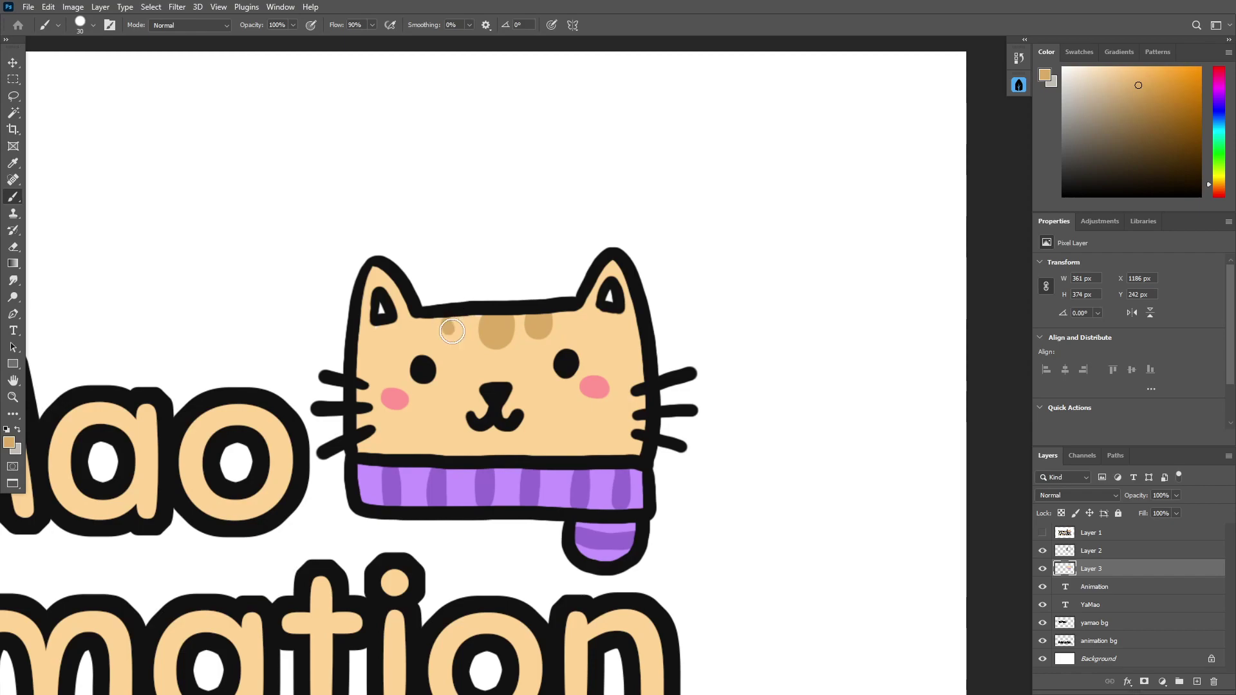
key(ctrl+z)
drag(447, 332, 454, 321)
key(ctrl+z)
alt+click(472, 374)
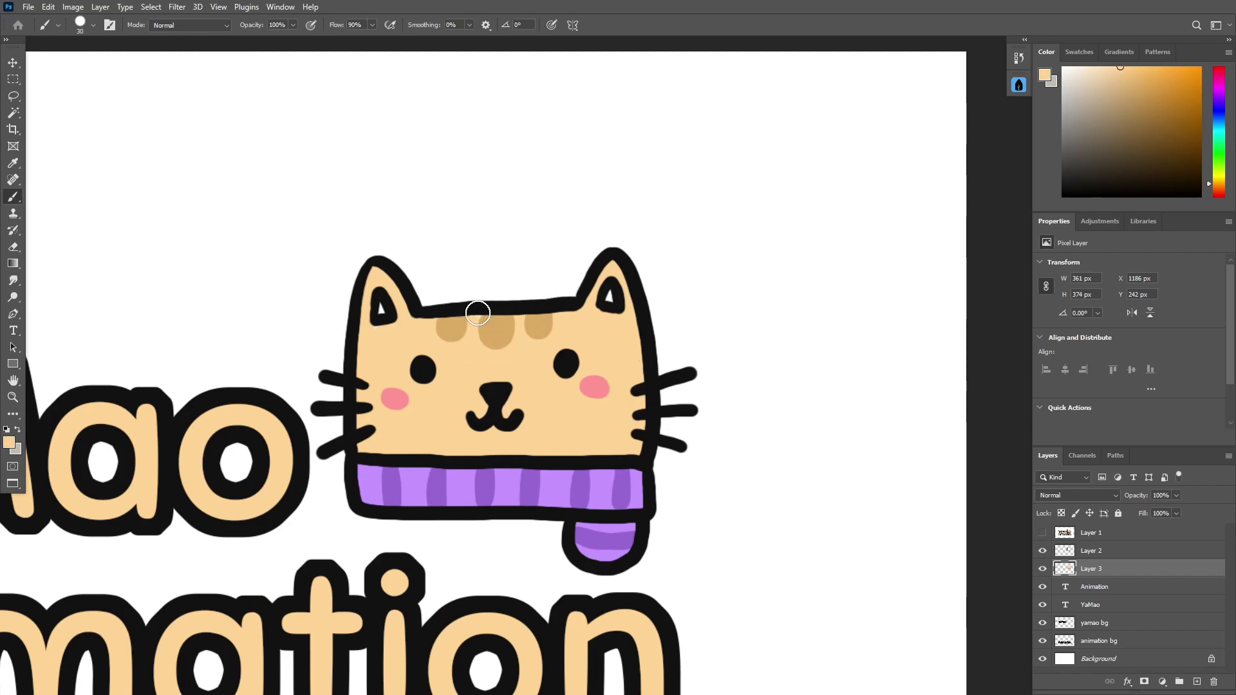
alt+click(508, 325)
- Add a new layer above the cat's line art, set its opacity to 15%, and make black the foreground colour
scroll(321, 495, down, 8)
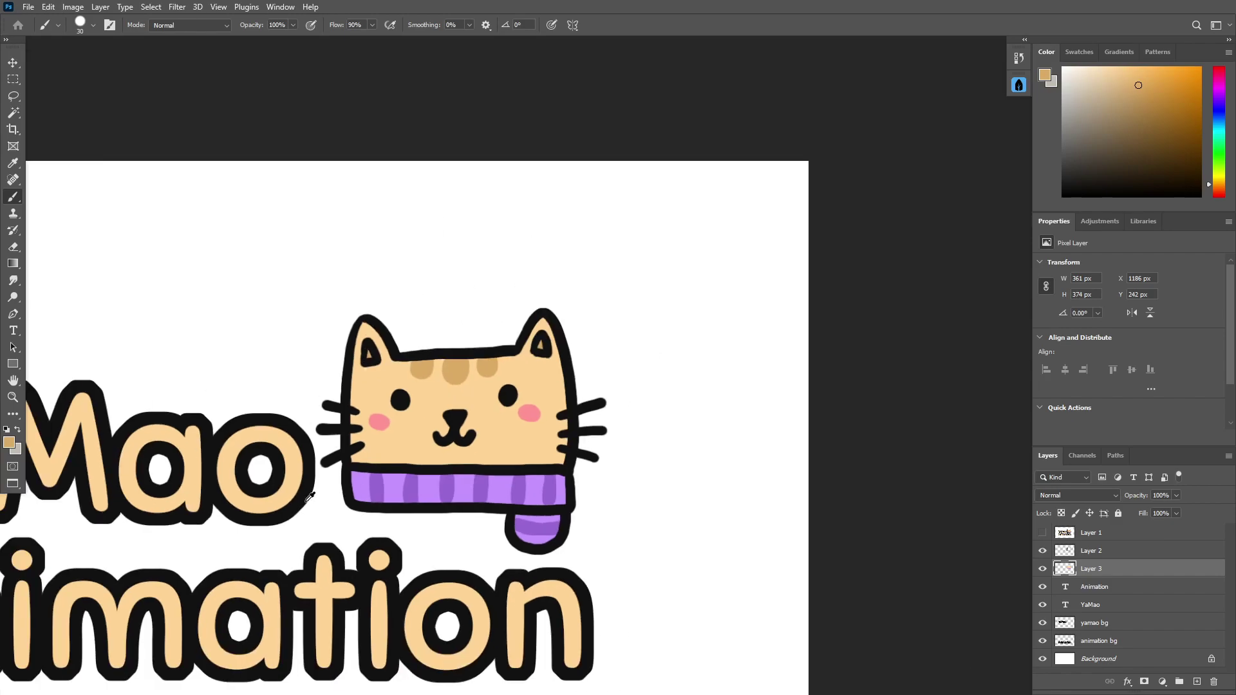
drag(455, 582, 787, 480)
scroll(787, 454, up, 1)
alt+click(772, 389)
drag(727, 340, 519, 445)
scroll(595, 427, up, 8)
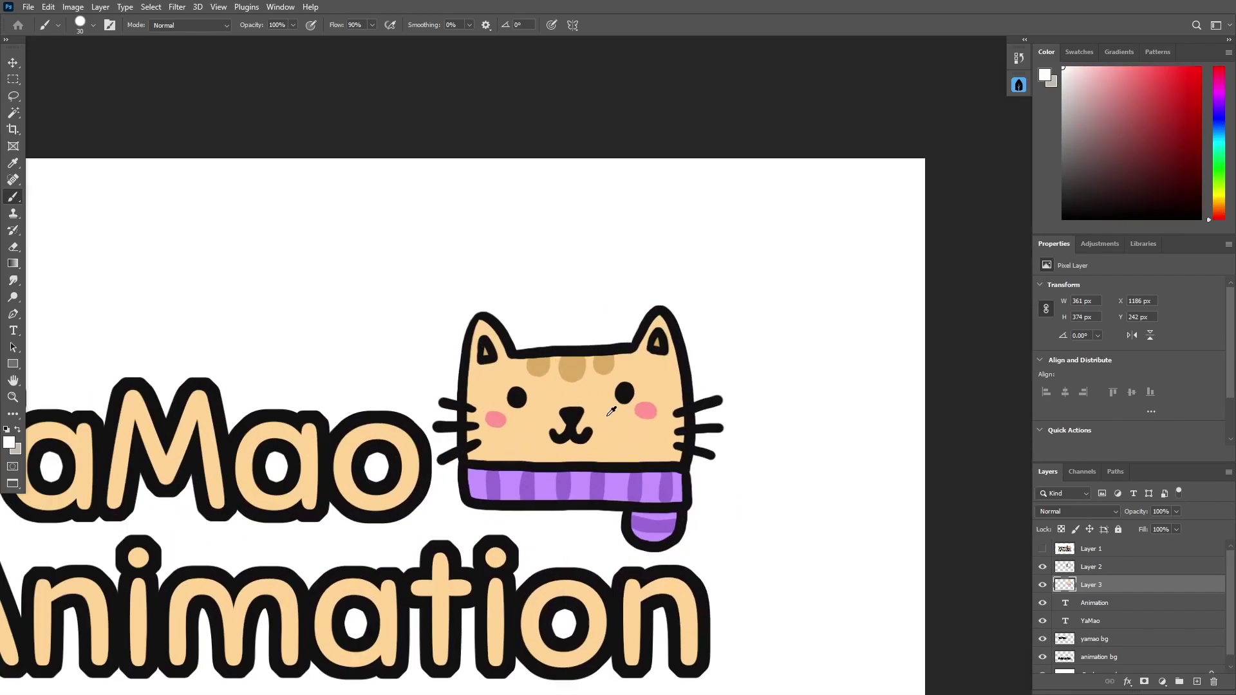
click(1112, 571)
click(1197, 682)
click(1160, 511)
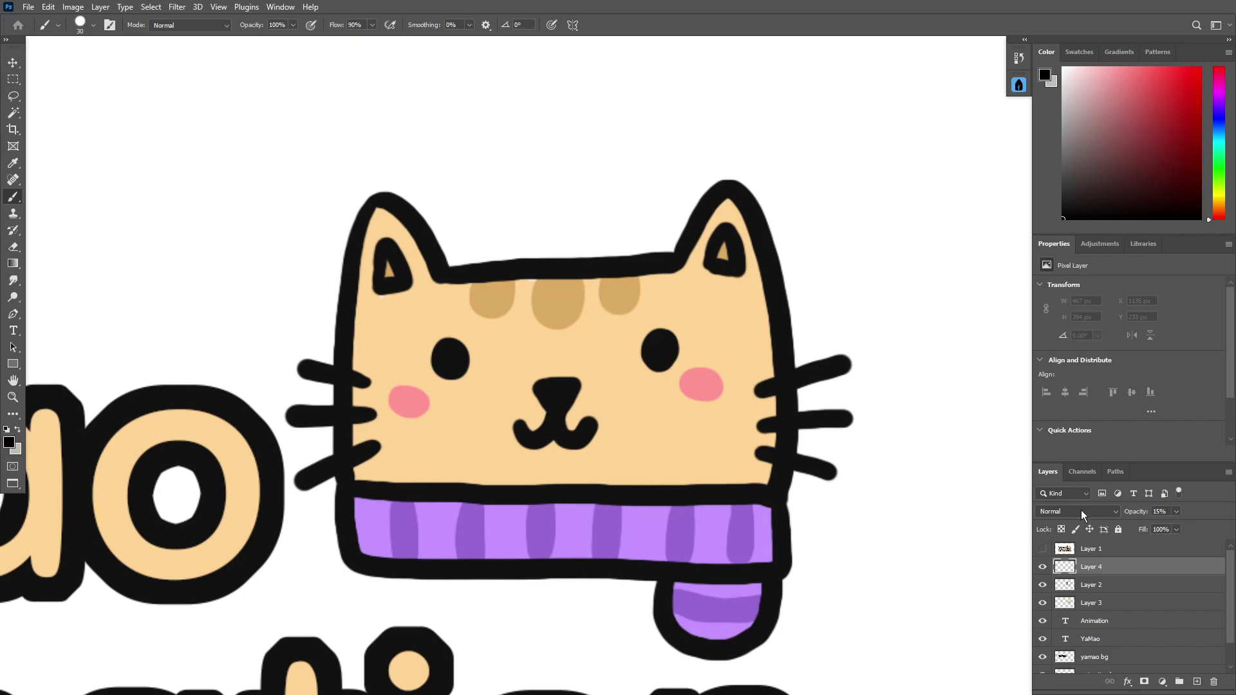
mouse_move(378, 204)
mouse_down()
mouse_move(385, 331)
mouse_move(450, 460)
mouse_move(479, 480)
mouse_up()
click(1043, 549)
key(ctrl+z)
key(ctrl+z)
key(ctrl+z)
- Shade the left side of the cat's ear, face and scarf, plus the scarf's hanging end, in black on the 15% layer
mouse_move(377, 204)
mouse_down()
mouse_move(391, 374)
mouse_move(454, 482)
mouse_up()
mouse_move(361, 292)
mouse_down()
mouse_move(361, 435)
mouse_move(376, 473)
mouse_move(385, 432)
mouse_move(477, 499)
mouse_move(499, 564)
mouse_move(365, 516)
mouse_up()
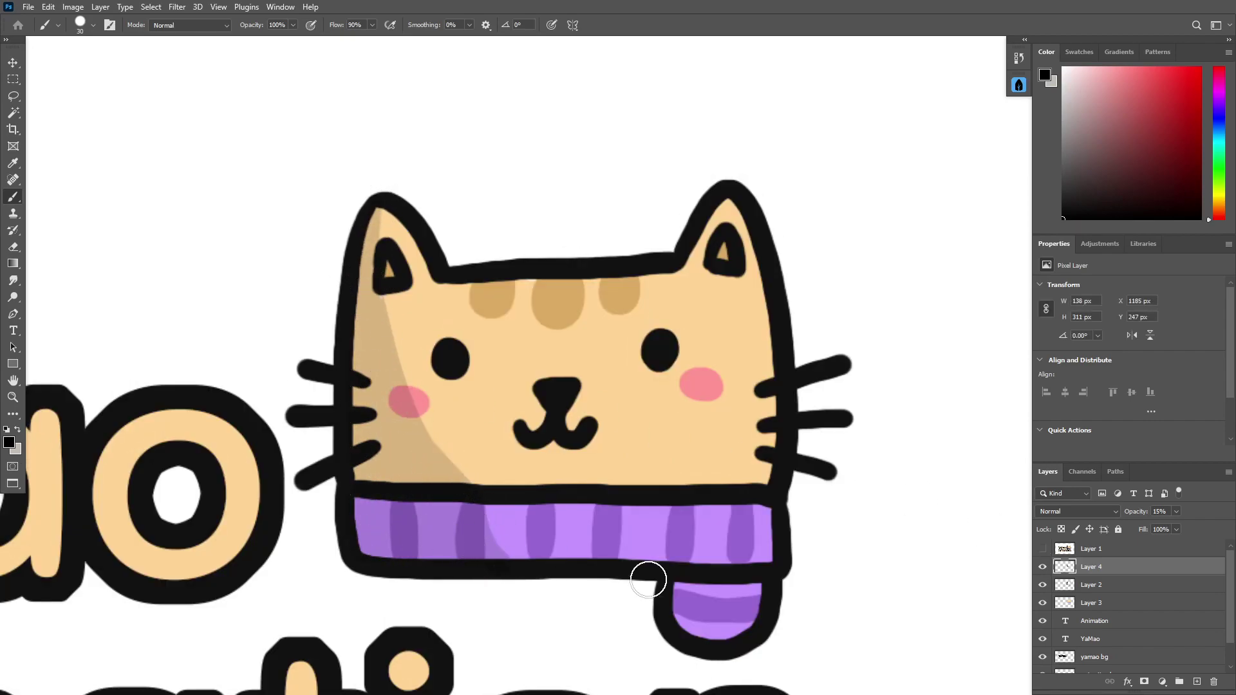
scroll(471, 382, down, 3)
scroll(470, 382, down, 2)
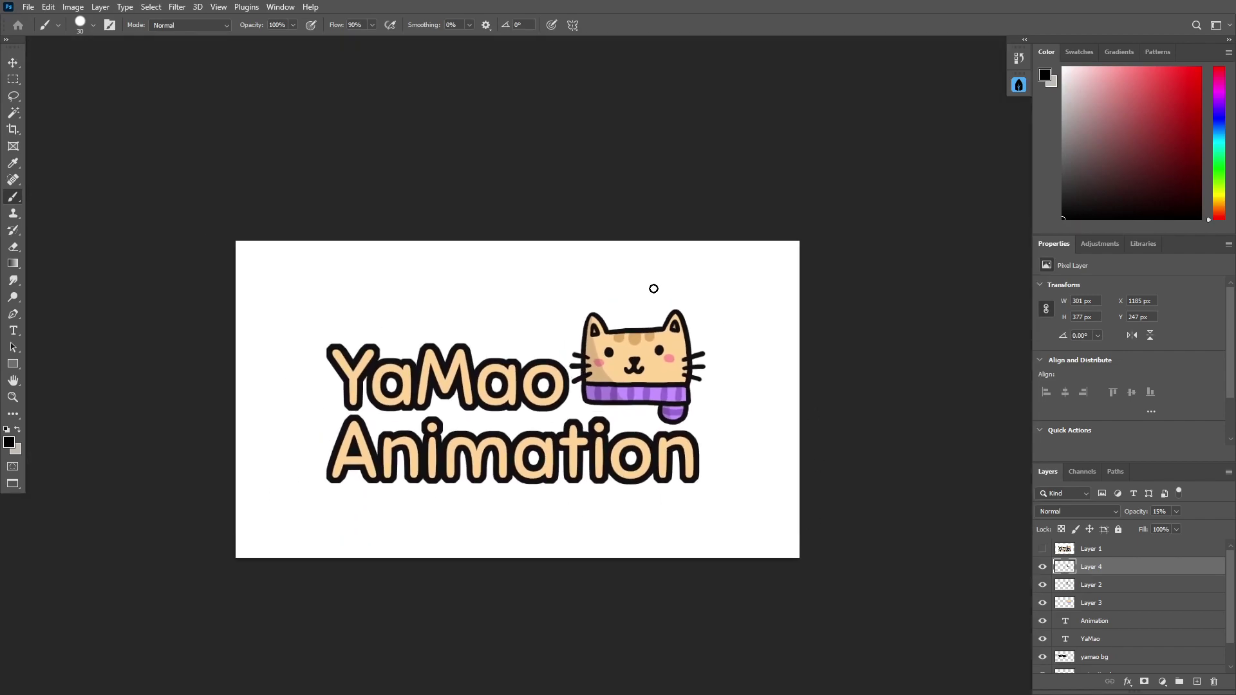
scroll(654, 287, up, 3)
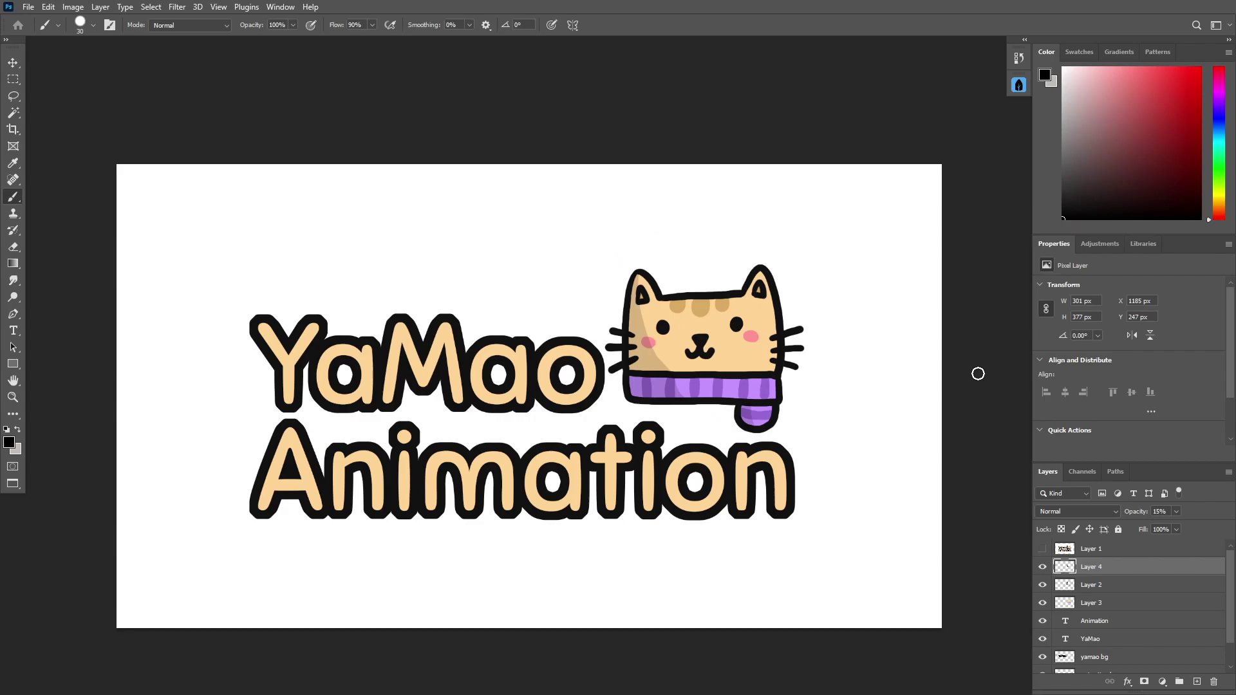
- Add a 15% opacity layer above the text layers and shade the lower parts of the Animation and YaMao letters within their loaded selections
scroll(977, 374, up, 2)
click(1197, 681)
drag(1099, 572, 1068, 632)
ctrl+click(1067, 640)
double_click(1167, 510)
text(15)
key(Return)
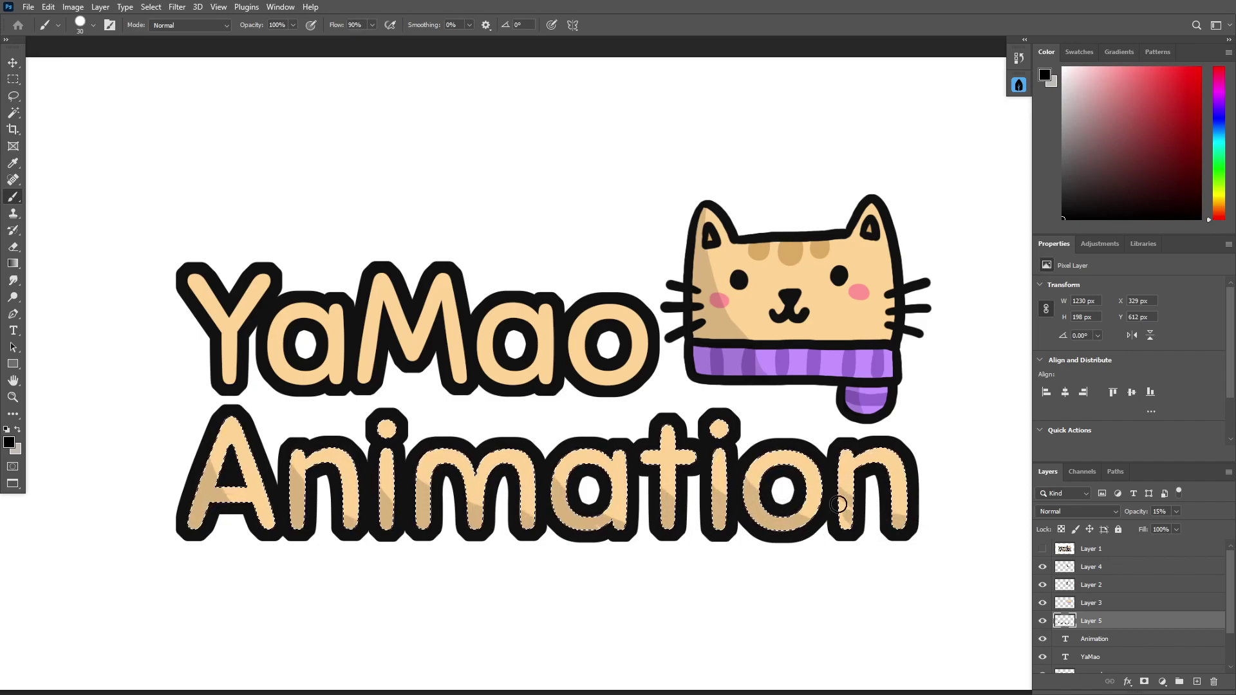
ctrl+click(1065, 660)
mouse_move(262, 342)
mouse_down()
mouse_move(323, 377)
mouse_move(324, 391)
mouse_move(305, 386)
mouse_move(394, 378)
mouse_move(360, 338)
mouse_move(353, 378)
mouse_move(405, 359)
mouse_move(359, 324)
mouse_move(469, 383)
mouse_move(469, 341)
mouse_move(502, 355)
mouse_move(519, 389)
mouse_move(568, 340)
mouse_move(619, 375)
mouse_move(602, 374)
mouse_move(634, 387)
mouse_up()
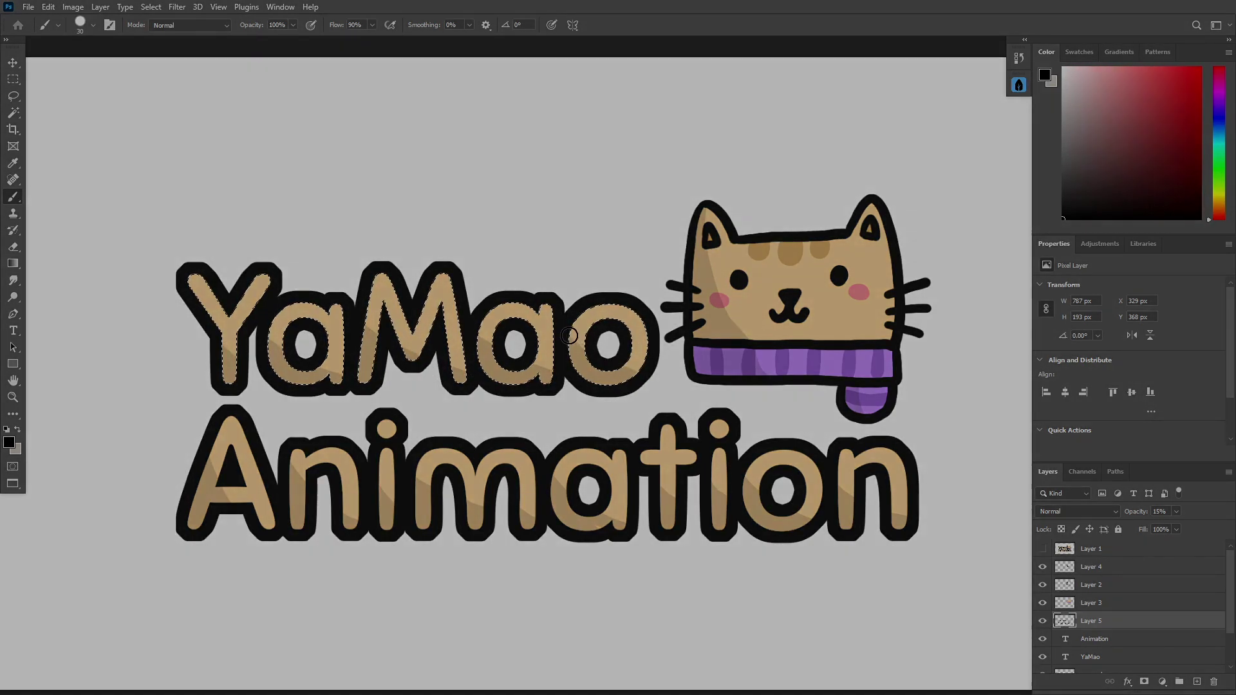